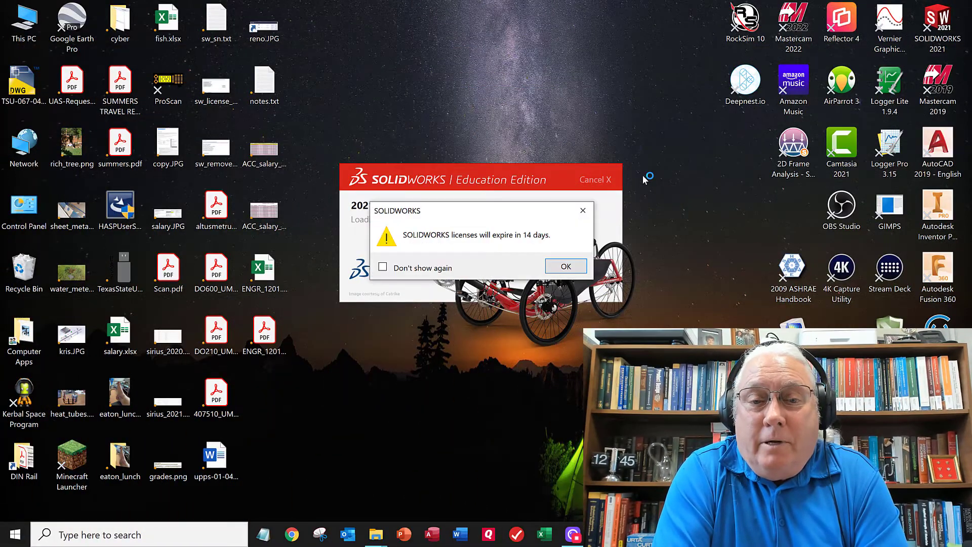
- Dismiss the licence notice at startup and close the Welcome window
click(559, 270)
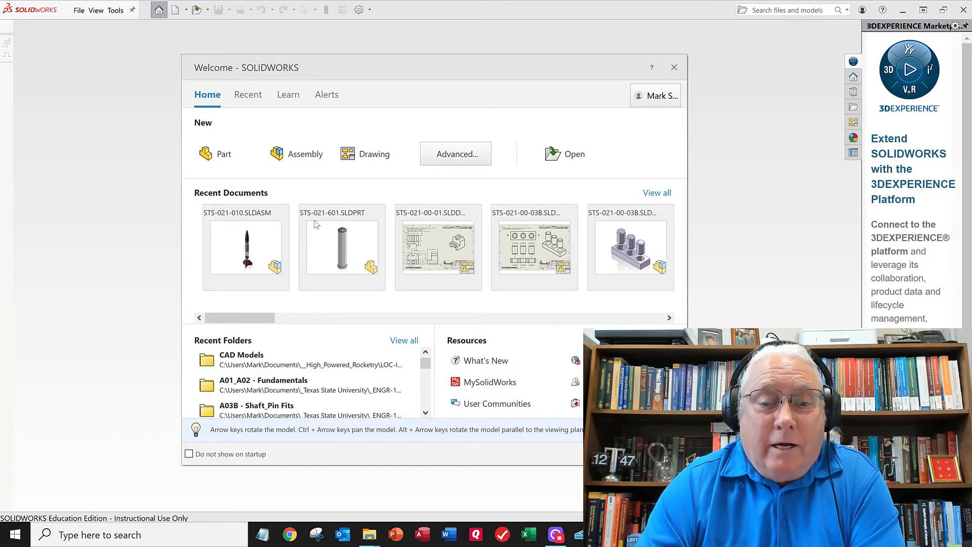
mouse_move(248, 262)
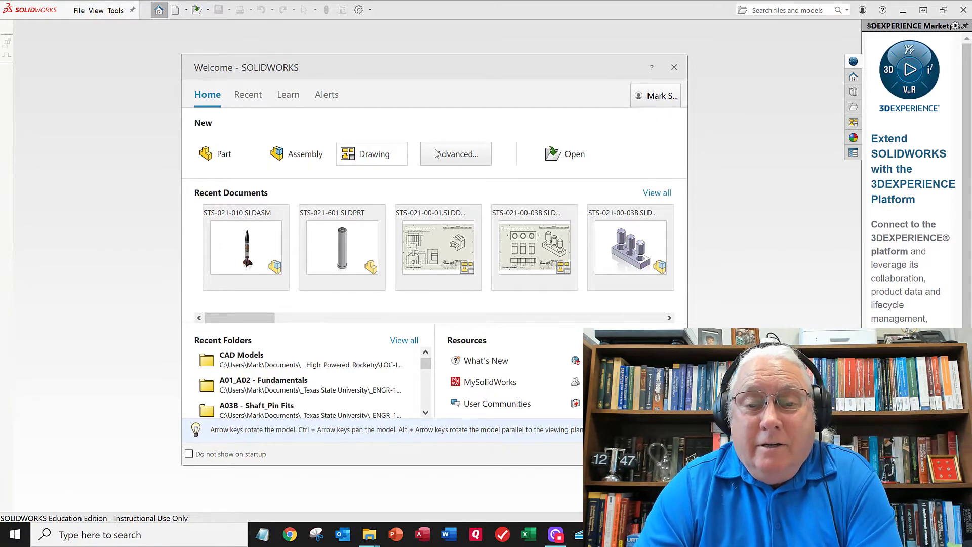
mouse_move(242, 244)
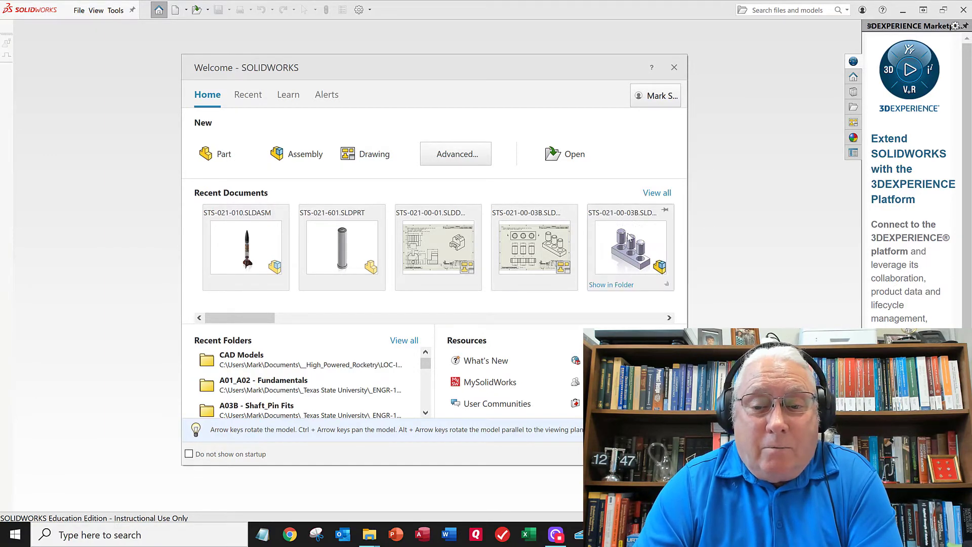
mouse_move(448, 248)
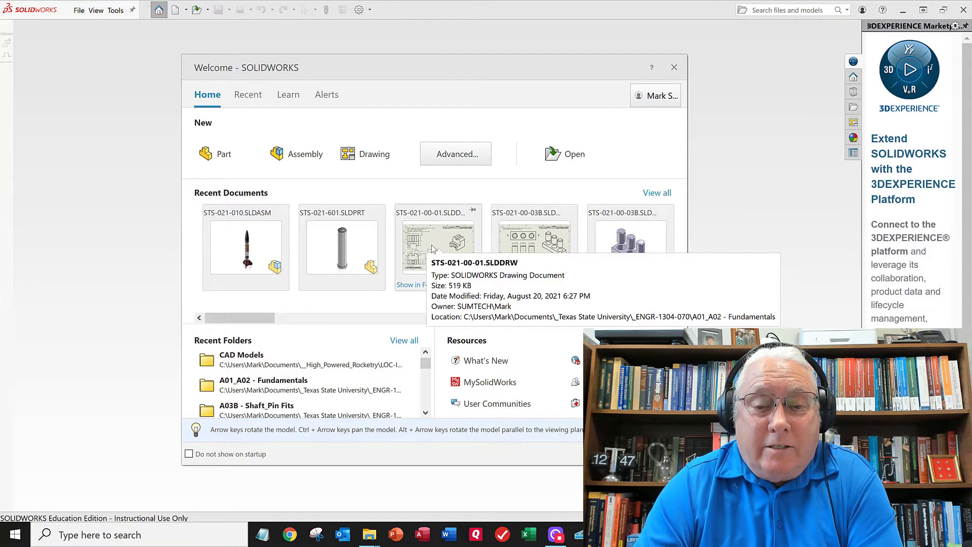
mouse_move(355, 246)
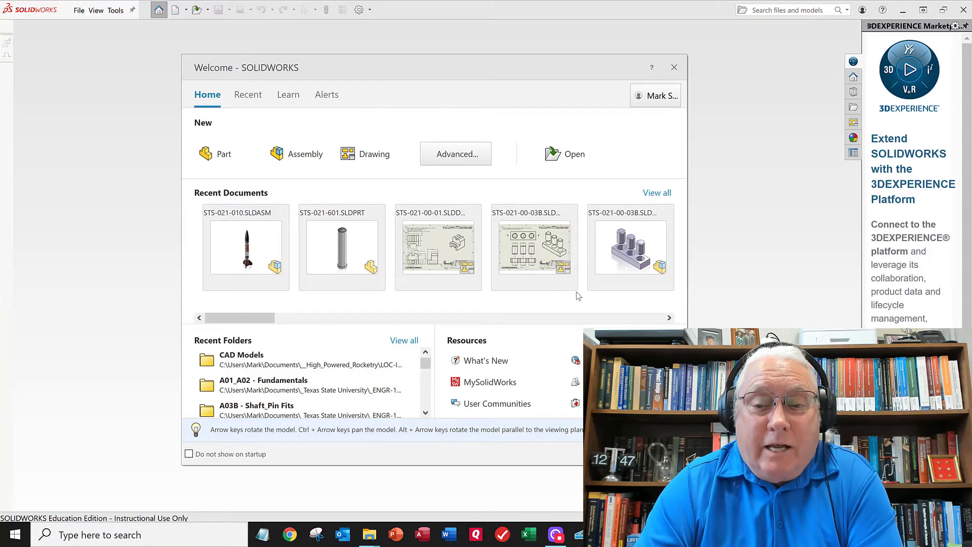
mouse_move(274, 278)
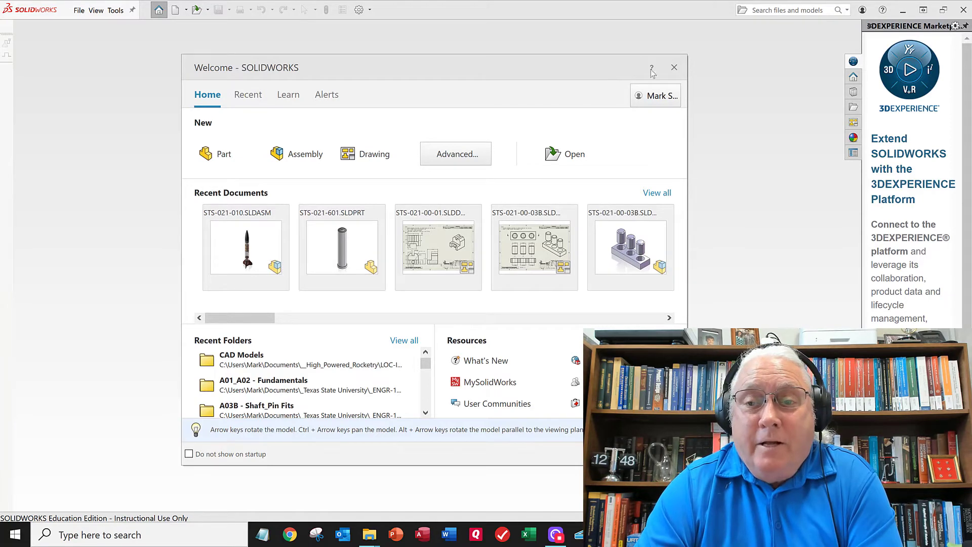
click(674, 68)
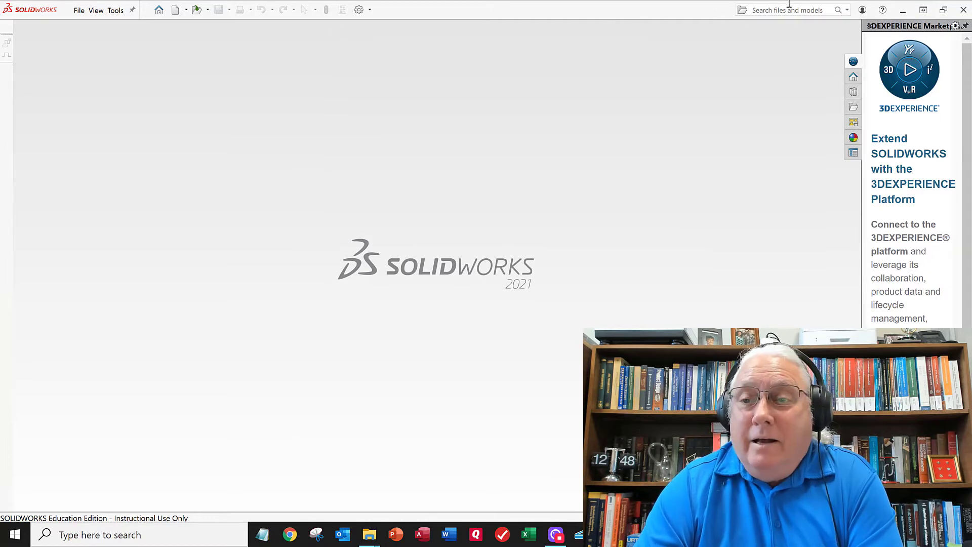
- Check the installed edition and service pack in the program's version information
click(884, 11)
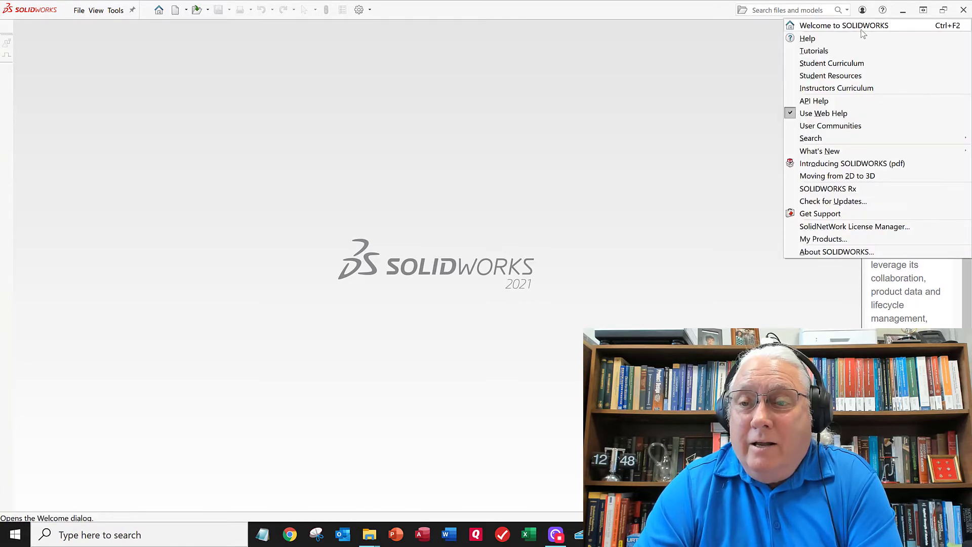
click(813, 252)
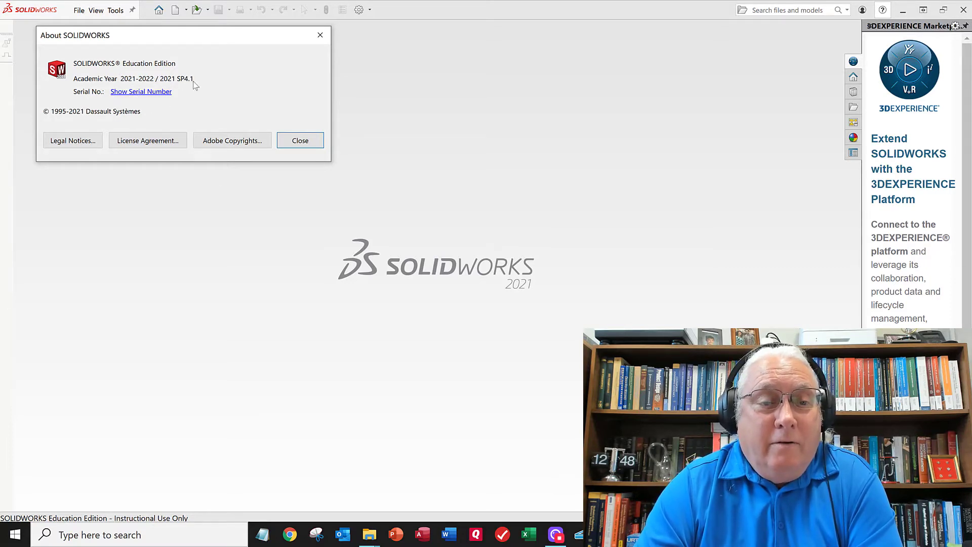
click(320, 37)
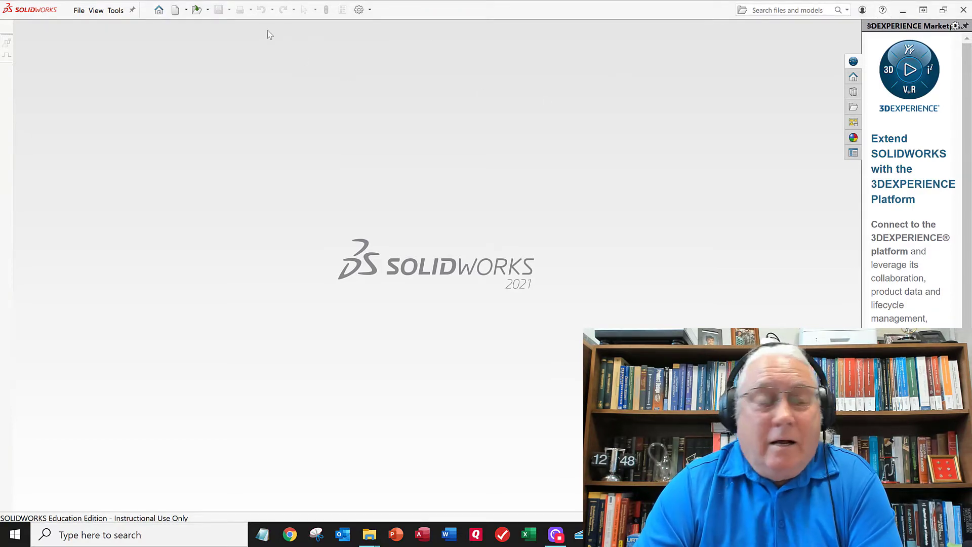
- Open the rocket assembly STS-021-010.SLDASM from the CAD Models folder
click(79, 12)
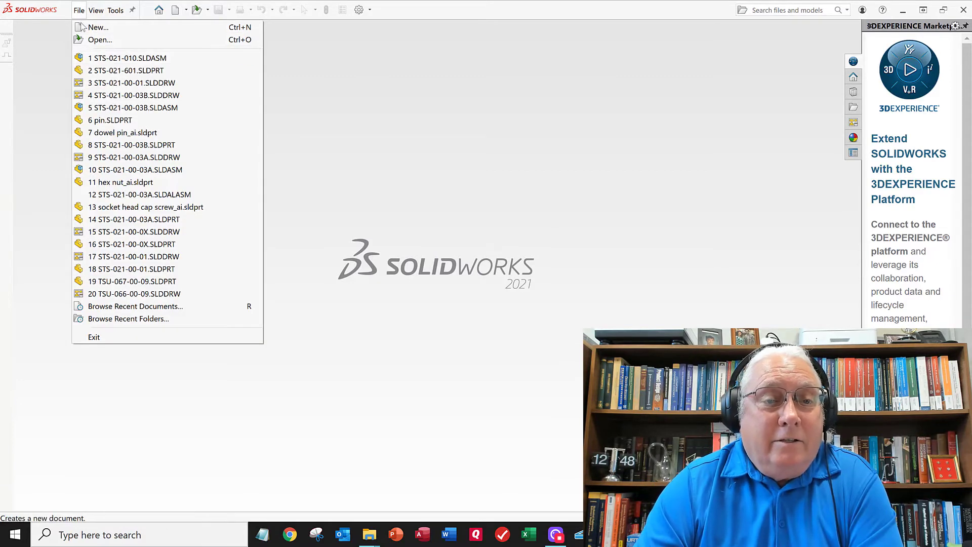
click(96, 40)
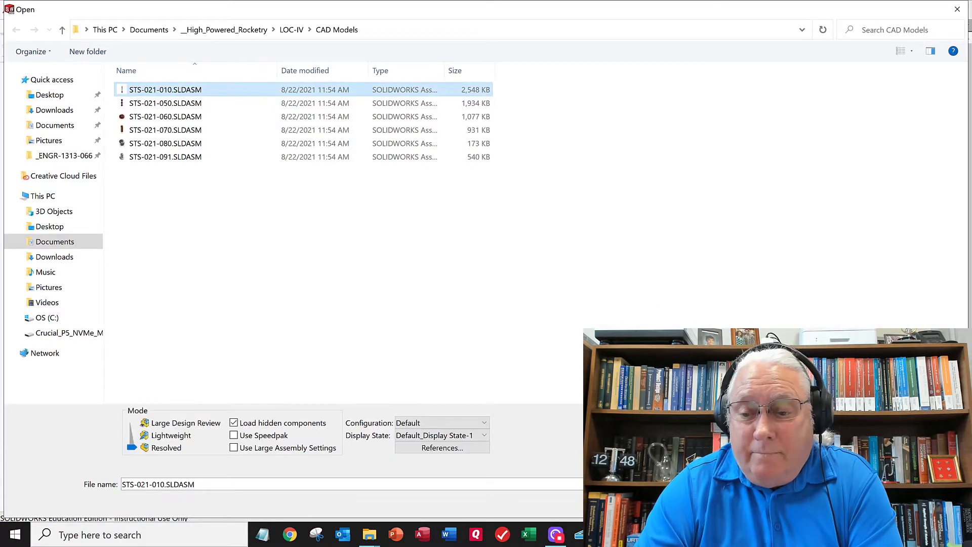
key(Return)
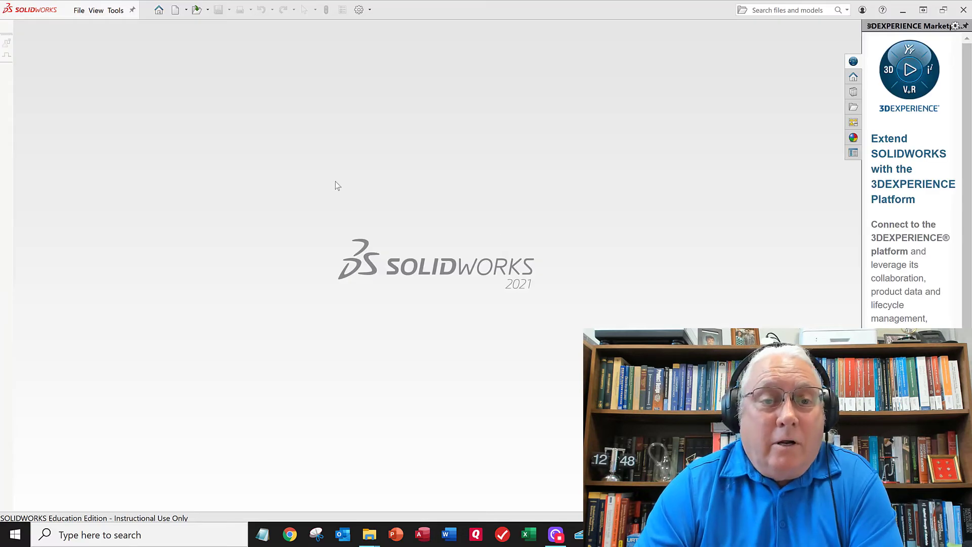
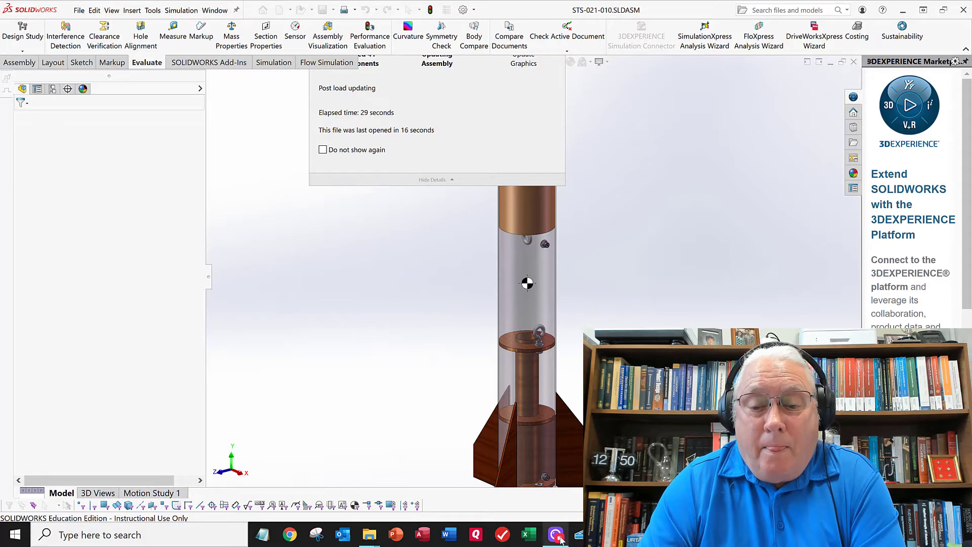
click(644, 299)
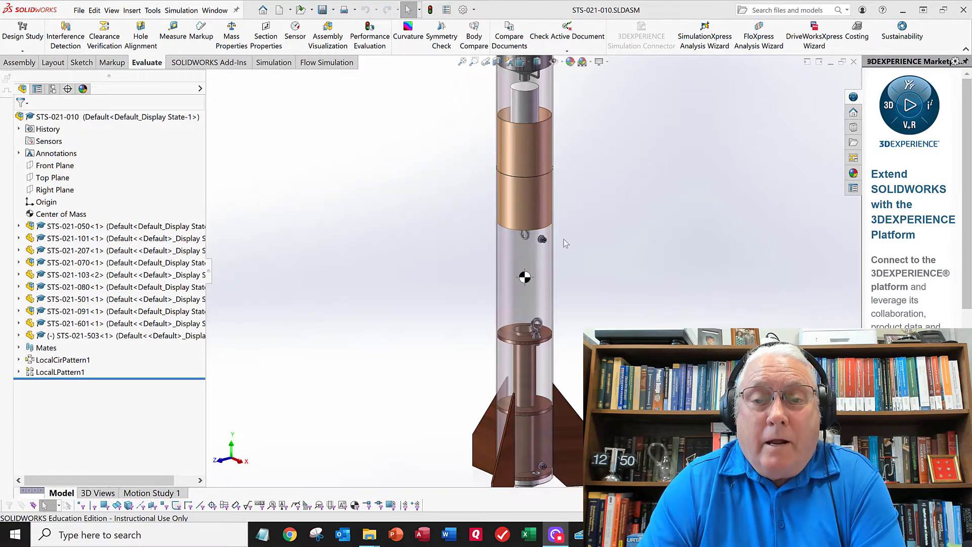
- Fit the whole rocket assembly in view and examine its airframe, nose cone and fins at different zoom levels
key(f)
scroll(558, 162, down, 3)
scroll(569, 234, up, 3)
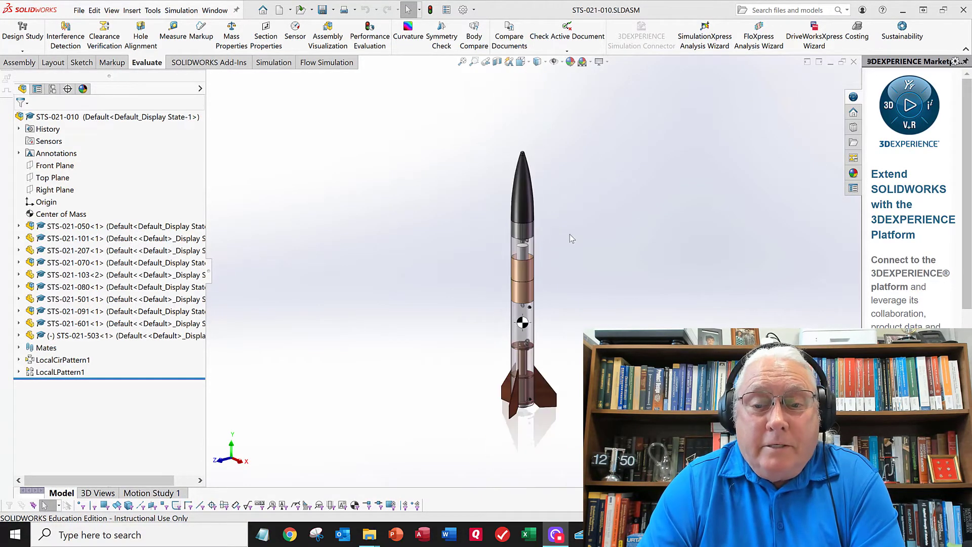
scroll(527, 339, up, 2)
scroll(552, 286, down, 3)
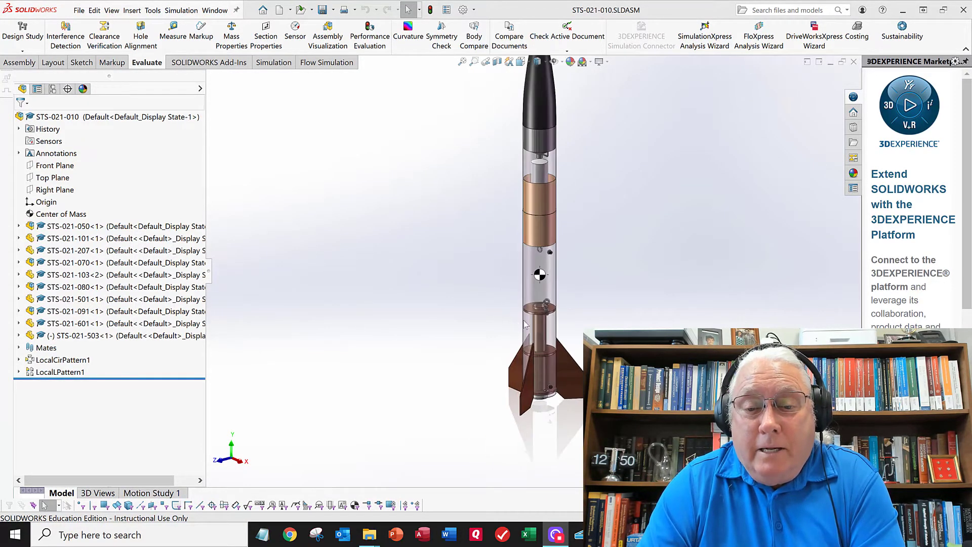
scroll(553, 285, up, 3)
scroll(549, 271, down, 2)
scroll(547, 238, down, 2)
scroll(504, 312, up, 4)
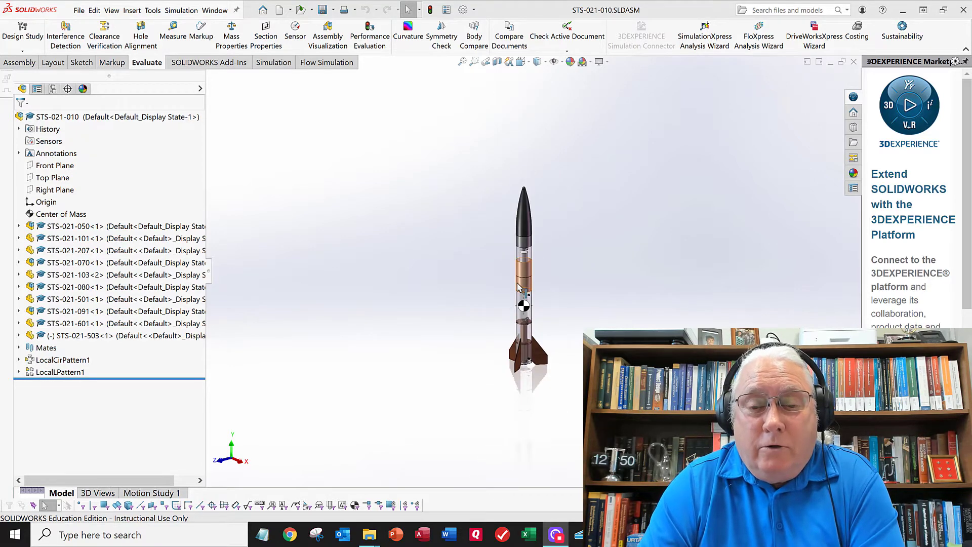
scroll(519, 287, down, 4)
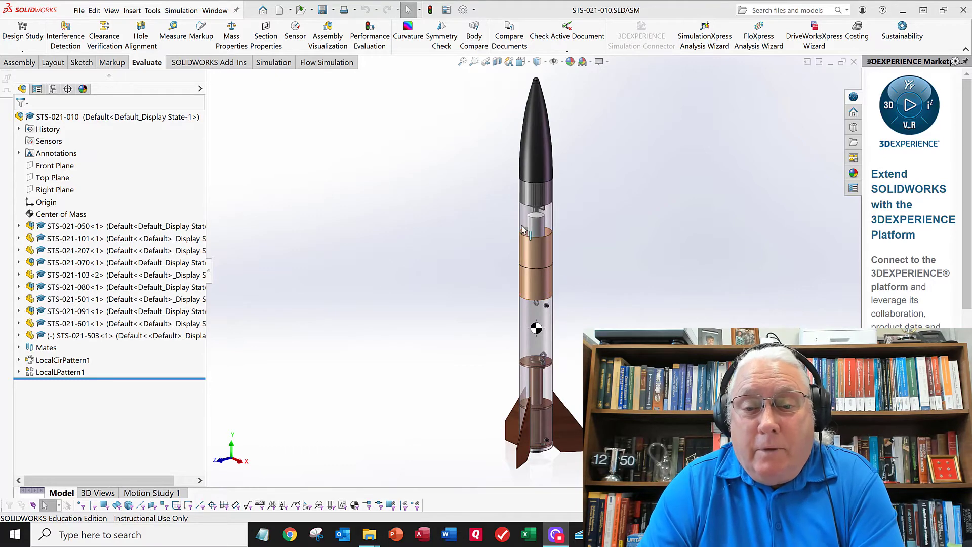
scroll(554, 282, up, 3)
scroll(542, 286, down, 2)
scroll(542, 287, up, 1)
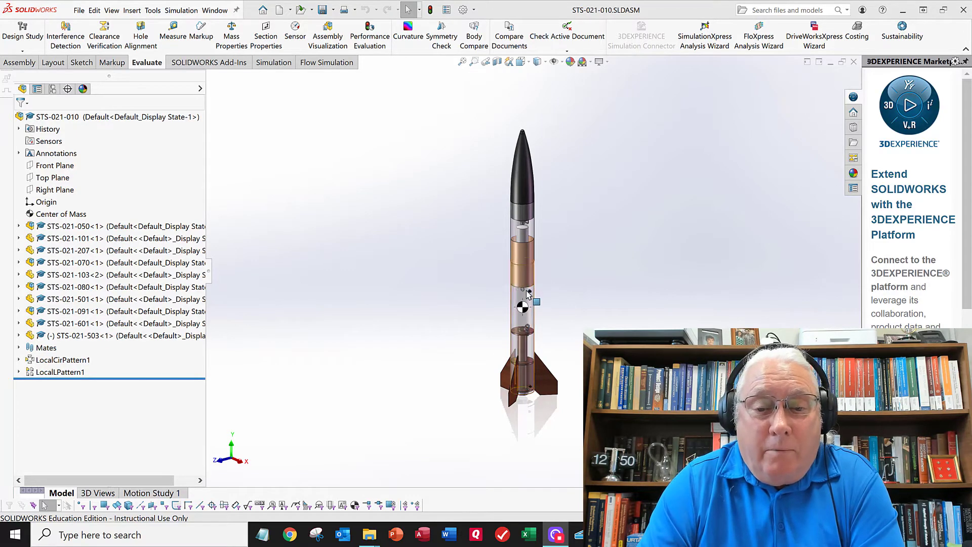
scroll(526, 283, up, 1)
scroll(533, 256, down, 2)
scroll(537, 228, up, 2)
scroll(535, 223, down, 1)
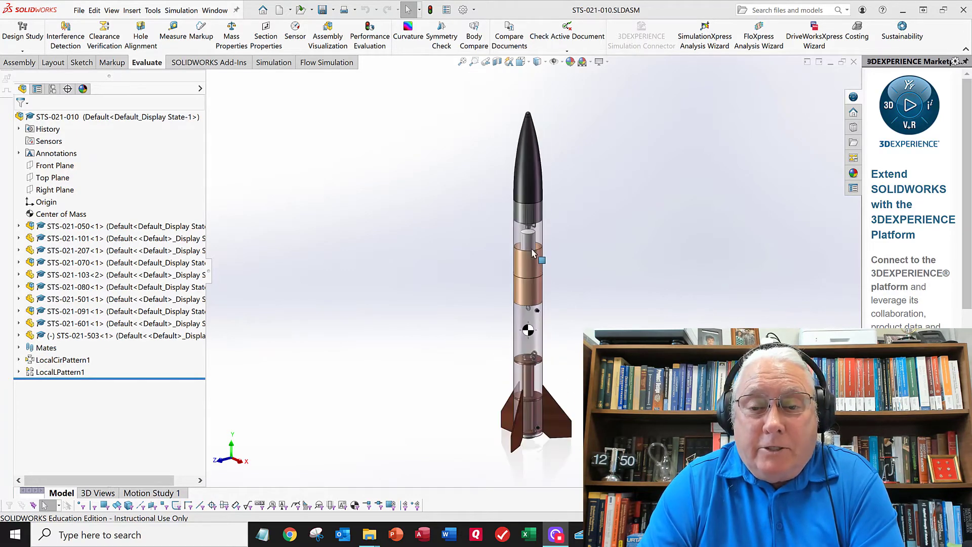
scroll(534, 255, up, 1)
scroll(535, 284, down, 3)
scroll(534, 284, up, 2)
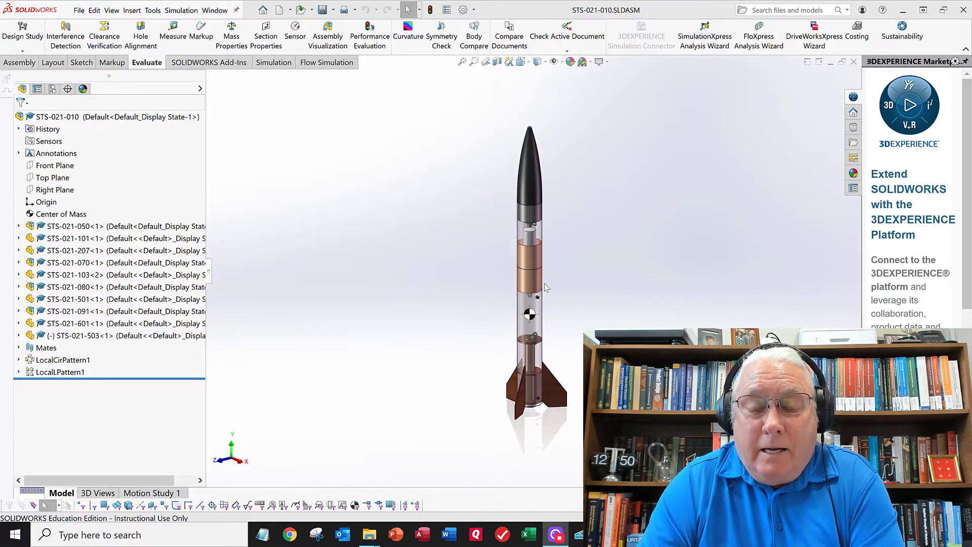
- Examine the rocket assembly from another side by rotating, panning and zooming the model
middle_drag(527, 251, 433, 251)
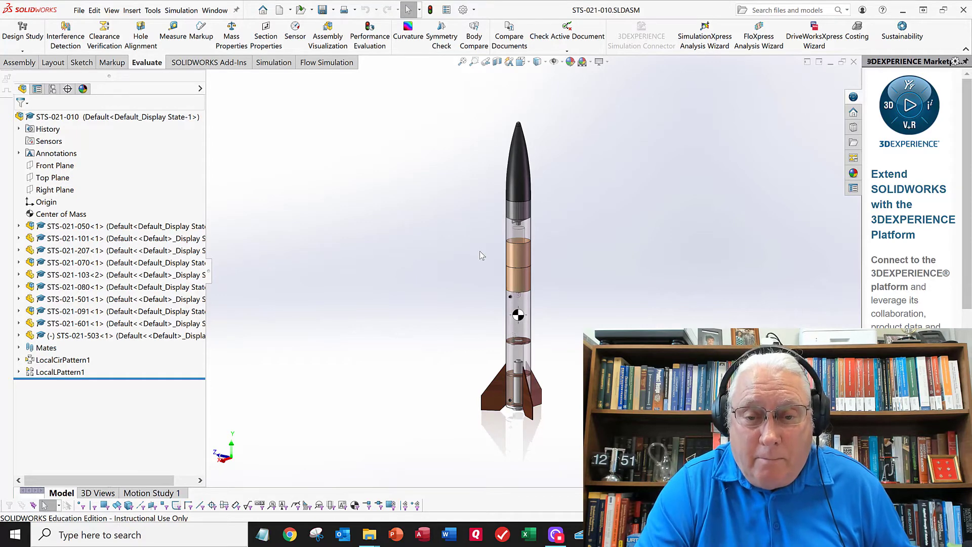
ctrl+middle_drag(479, 256, 455, 253)
scroll(454, 251, up, 5)
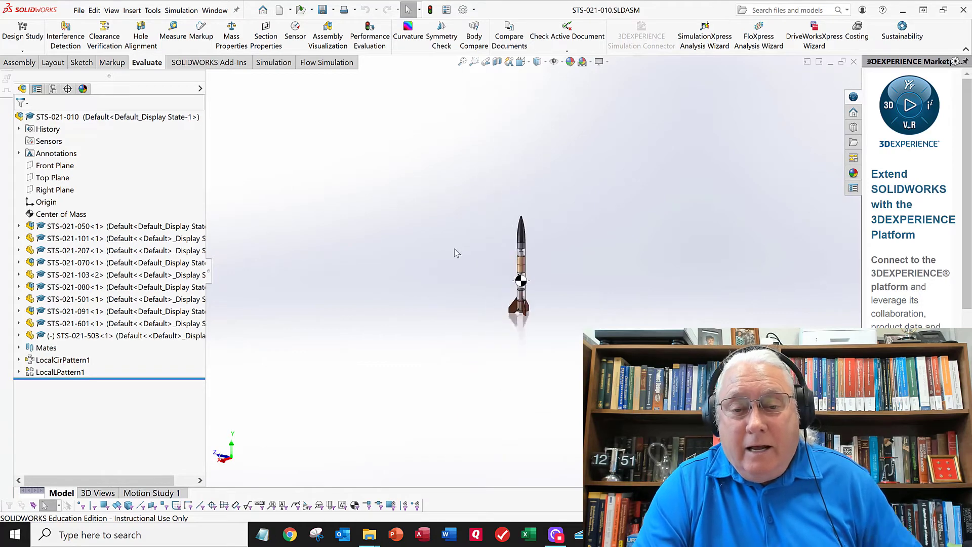
scroll(517, 274, down, 4)
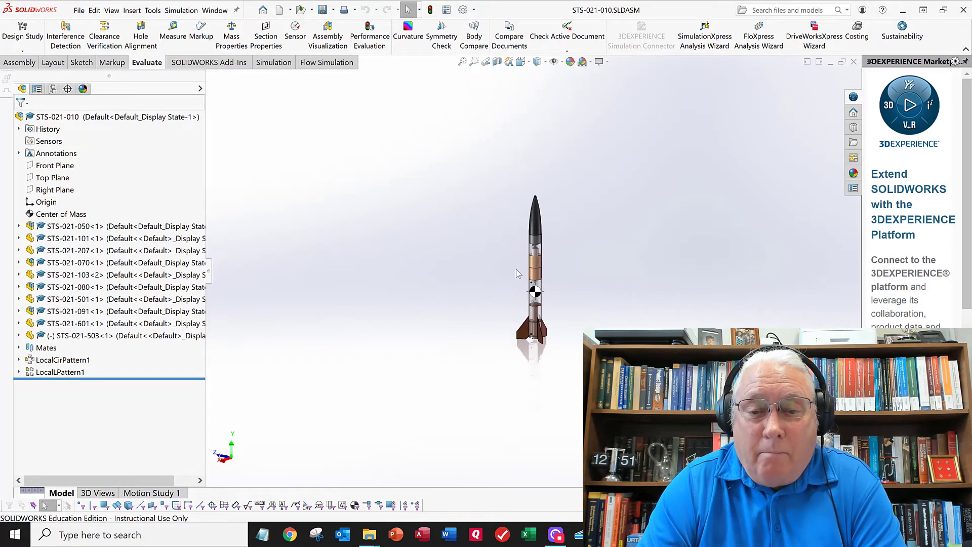
scroll(536, 267, down, 3)
scroll(536, 267, up, 4)
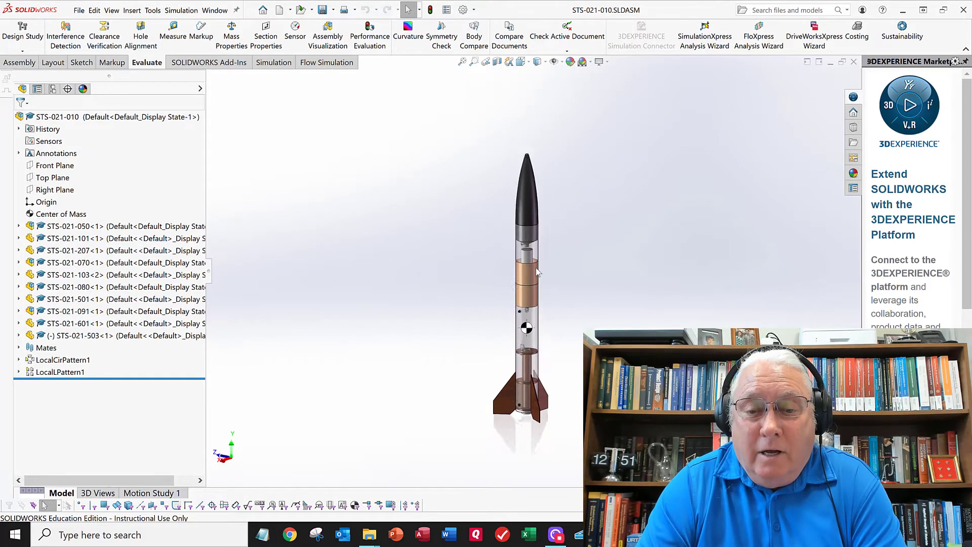
key(ctrl+Right)
key(ctrl+Right)
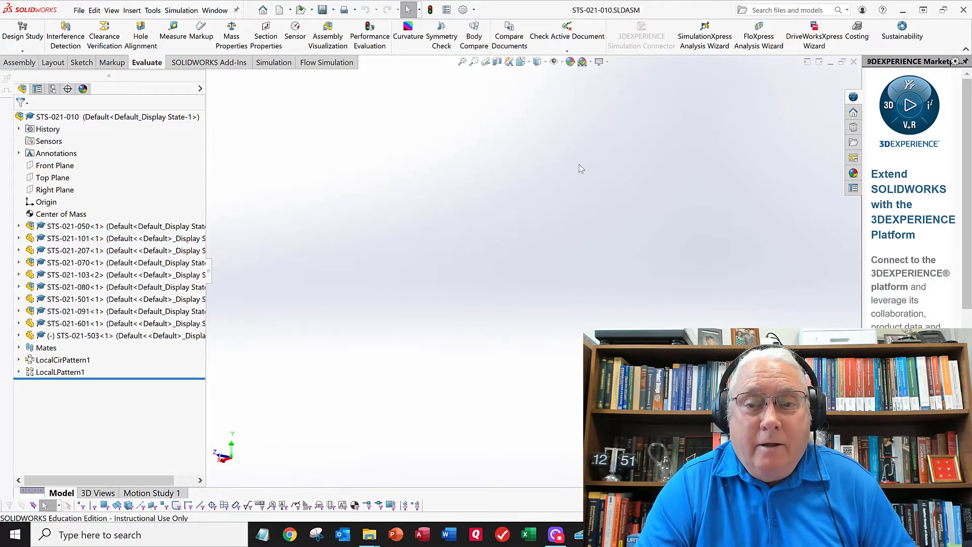
- Set the rocket assembly to the standard isometric view
key(space)
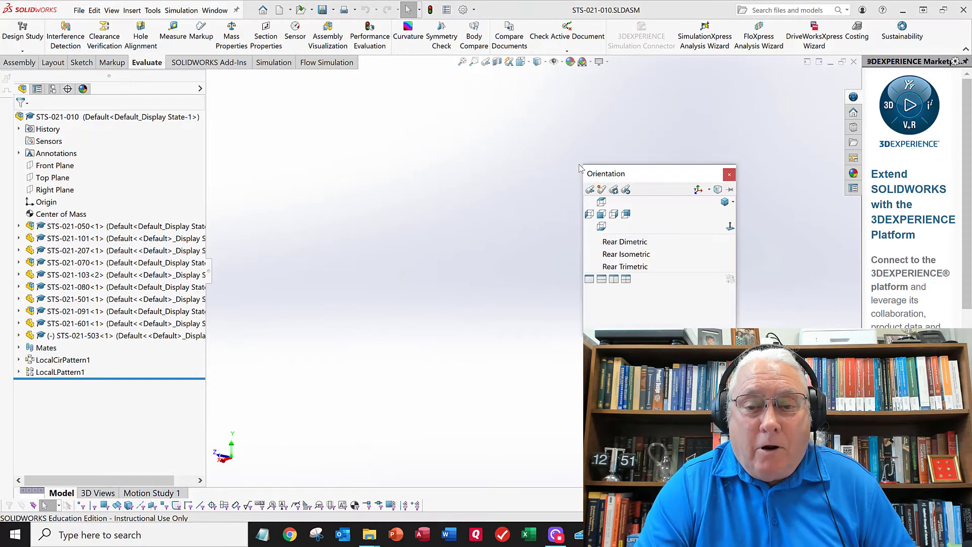
click(601, 214)
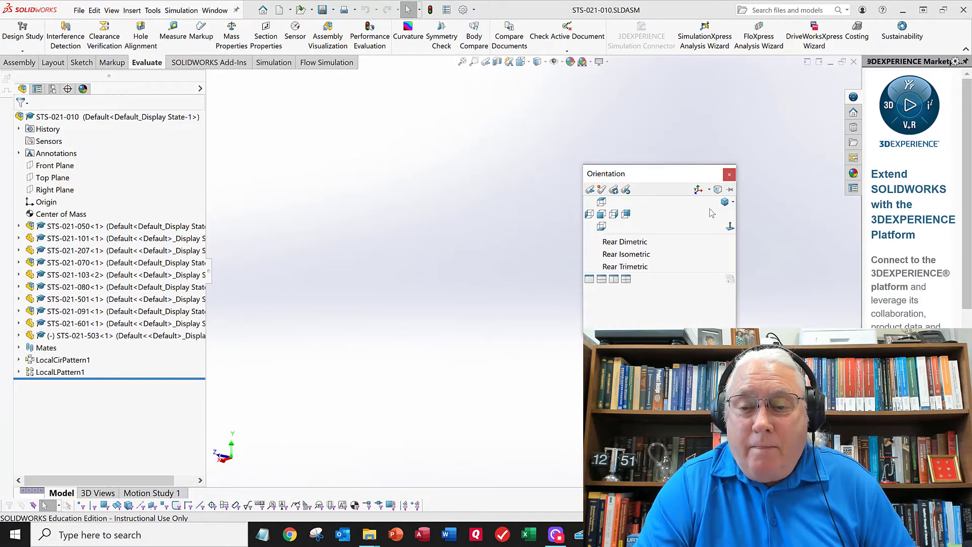
click(725, 202)
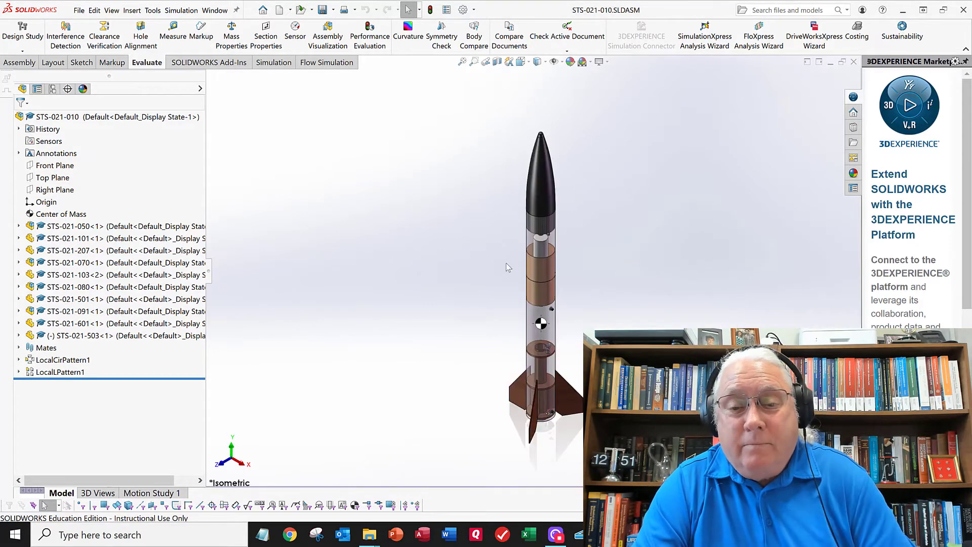
key(space)
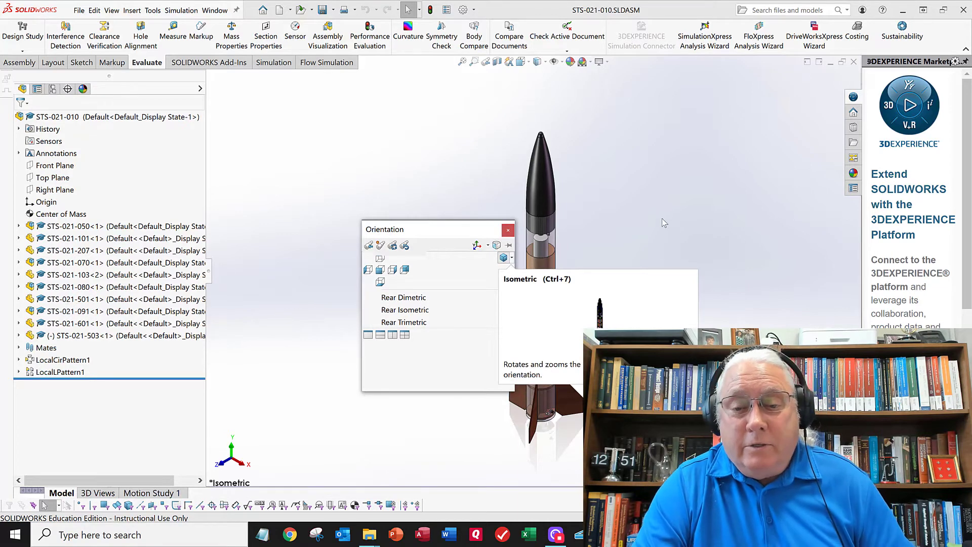
key(Escape)
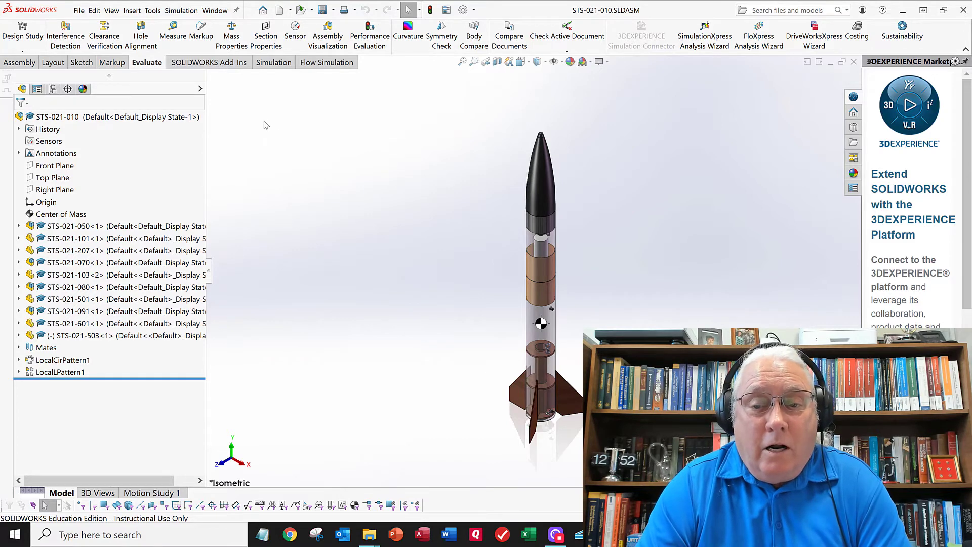
- Activate the SOLIDWORKS Flow Simulation 2021 add-in
click(151, 10)
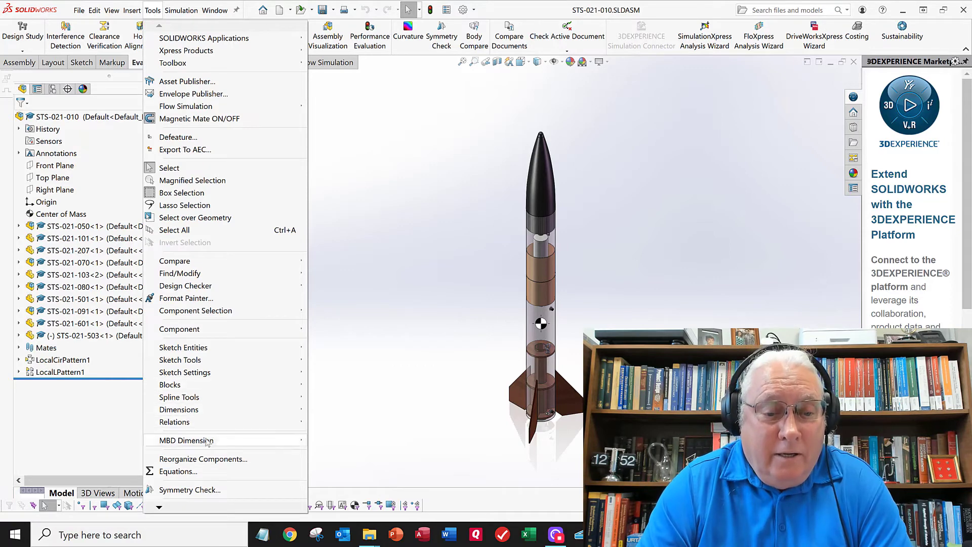
mouse_move(180, 509)
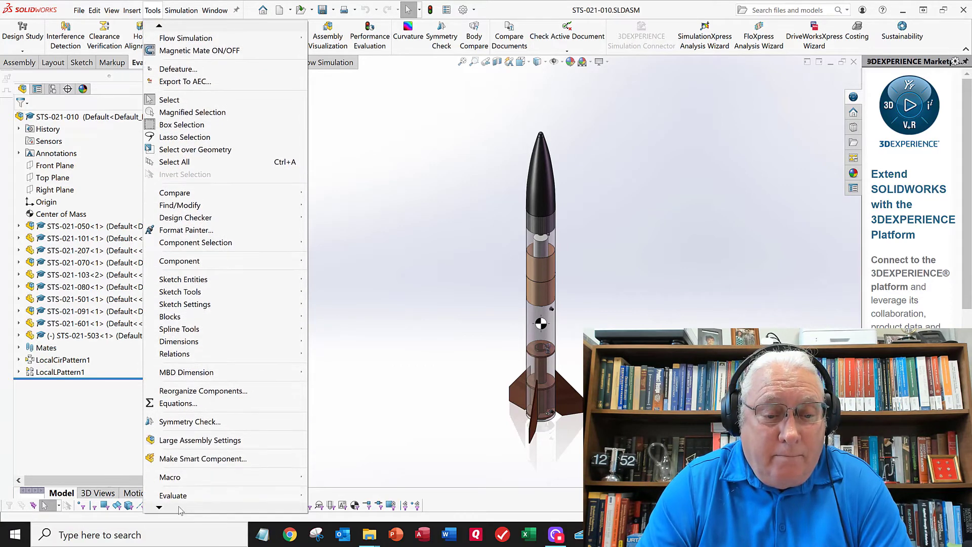
click(172, 466)
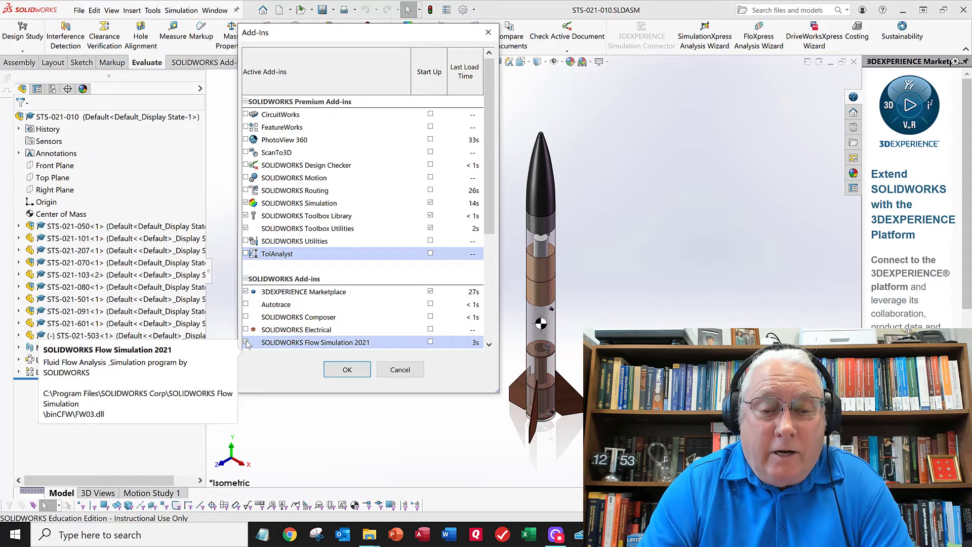
click(247, 342)
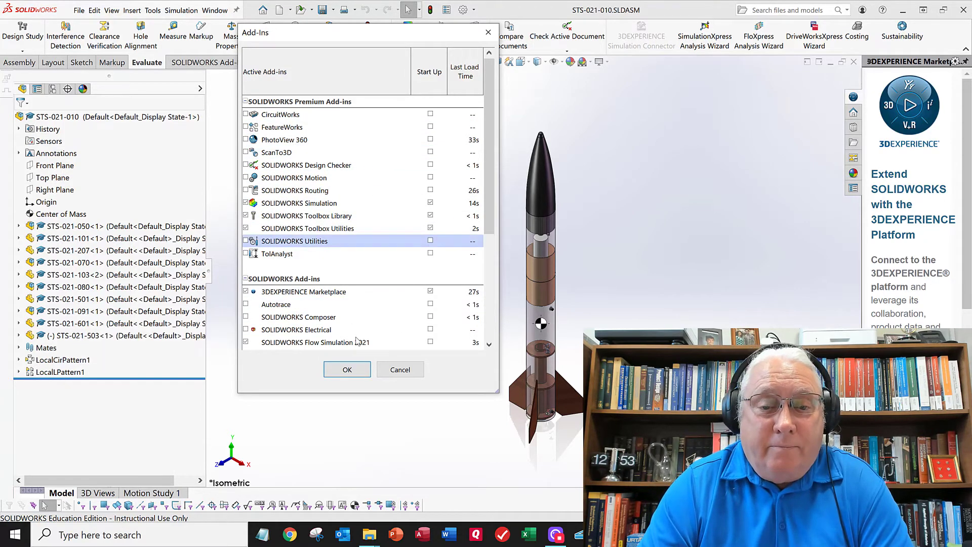
click(348, 370)
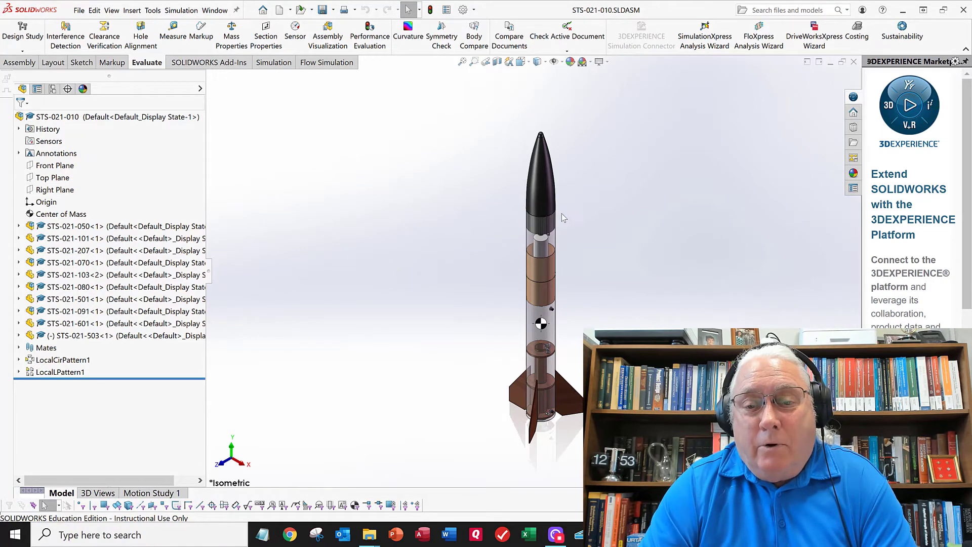
- Open the program options and review the general System Options and the Drafting Standard page of the Document Properties
scroll(470, 253, up, 2)
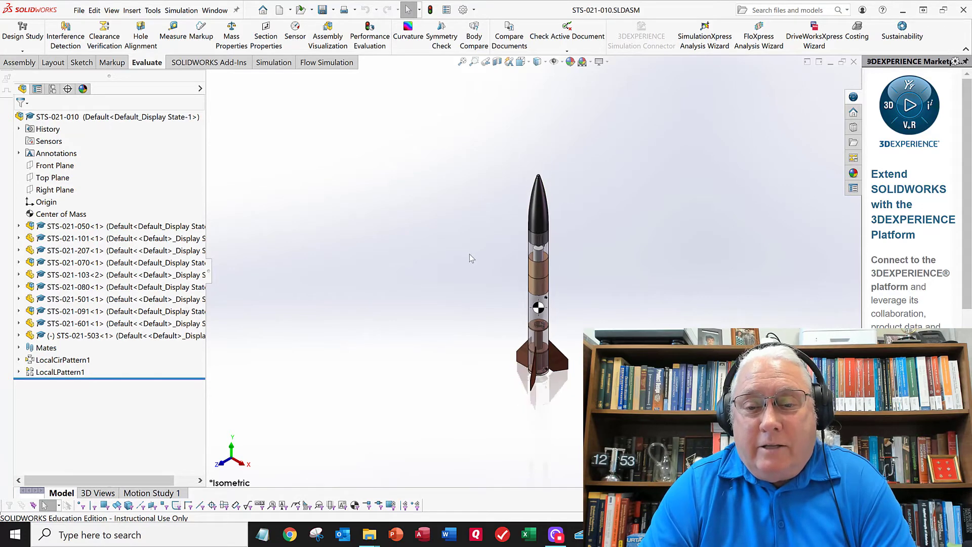
scroll(557, 260, down, 2)
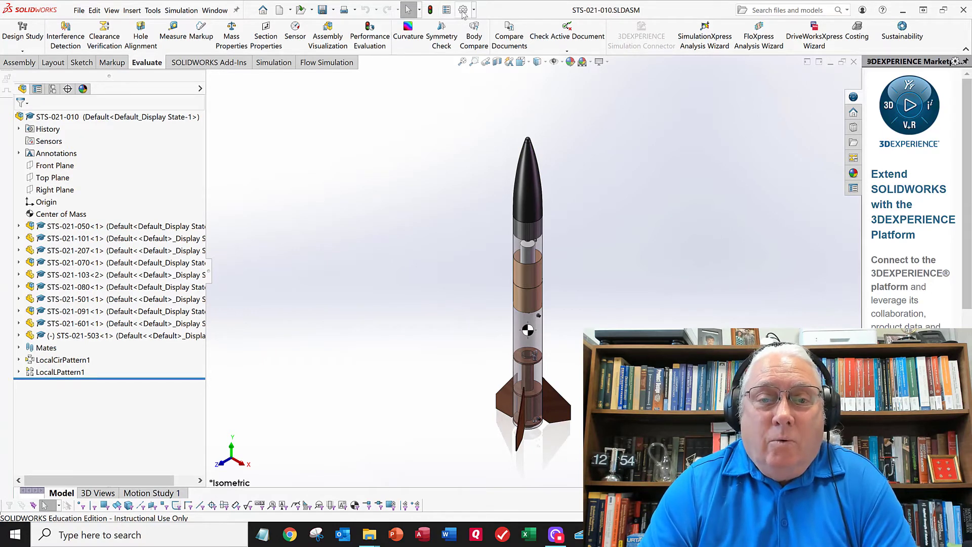
click(152, 10)
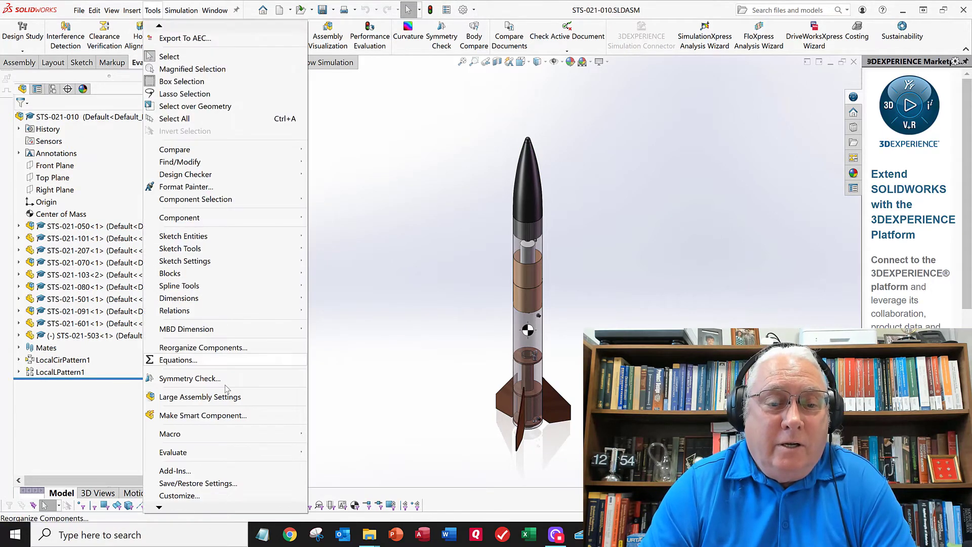
mouse_move(186, 508)
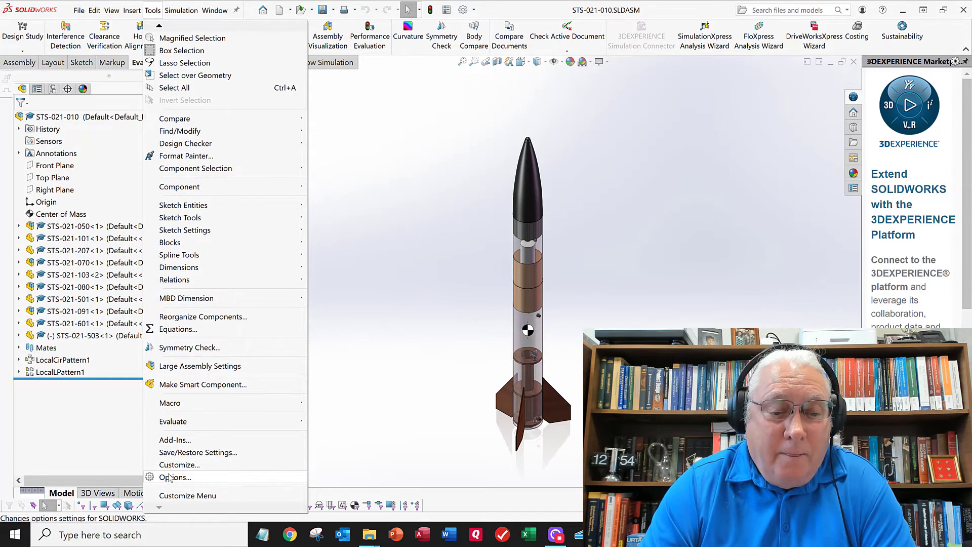
click(413, 177)
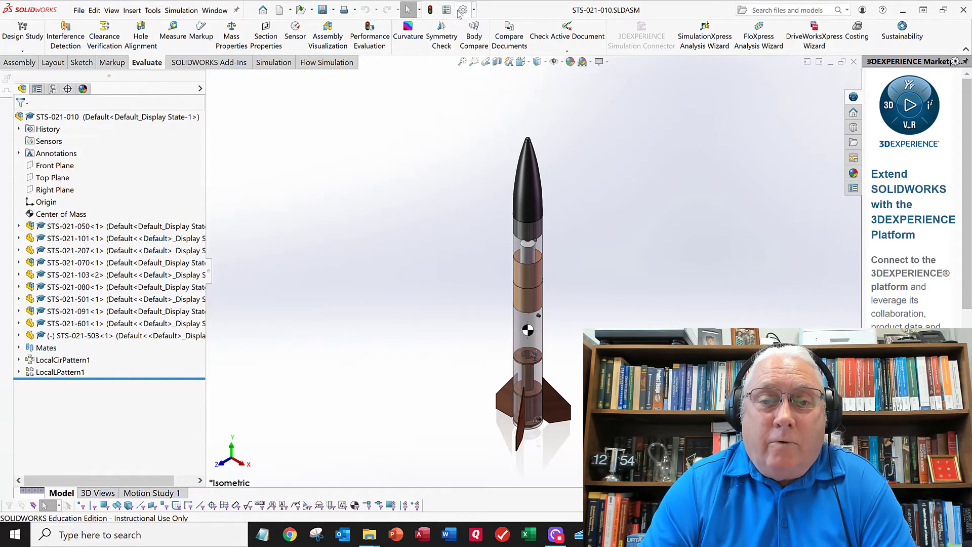
click(475, 10)
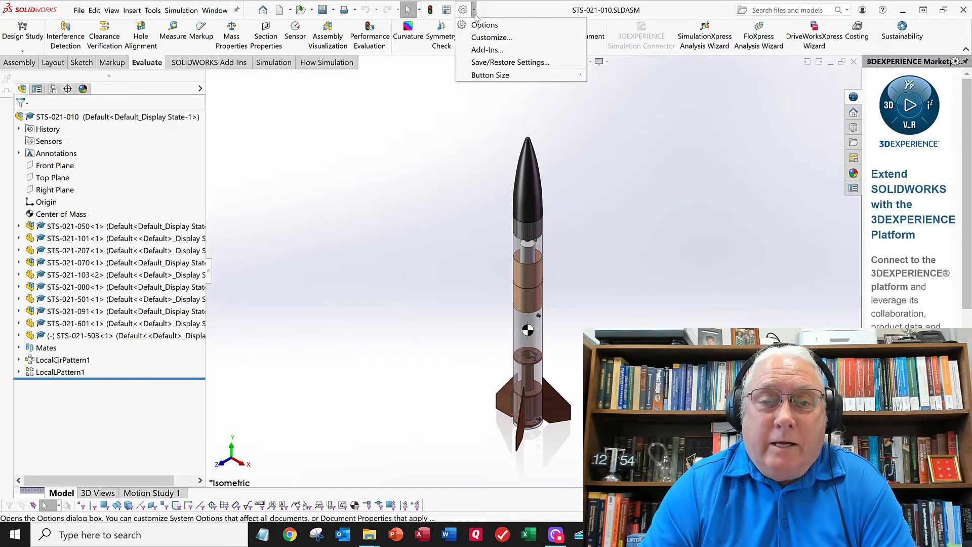
click(476, 26)
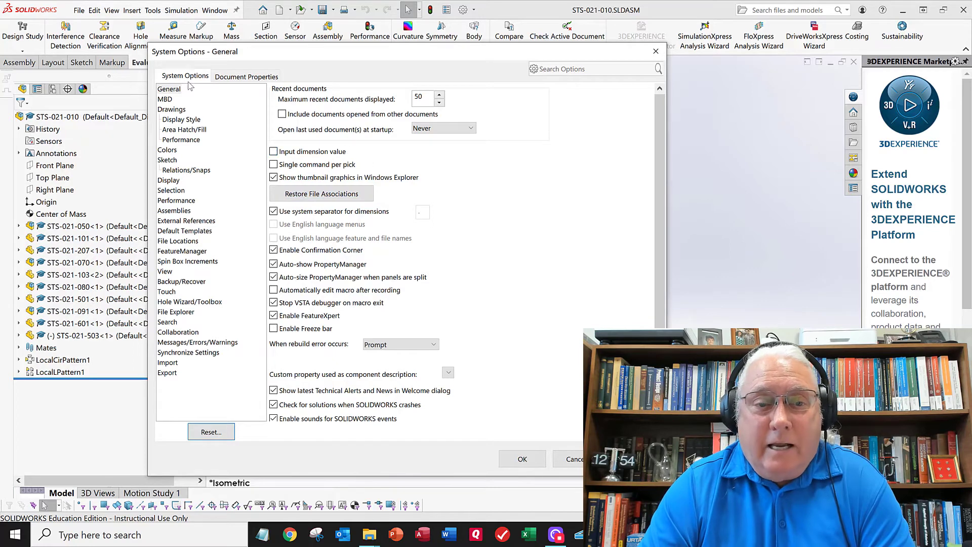
click(244, 77)
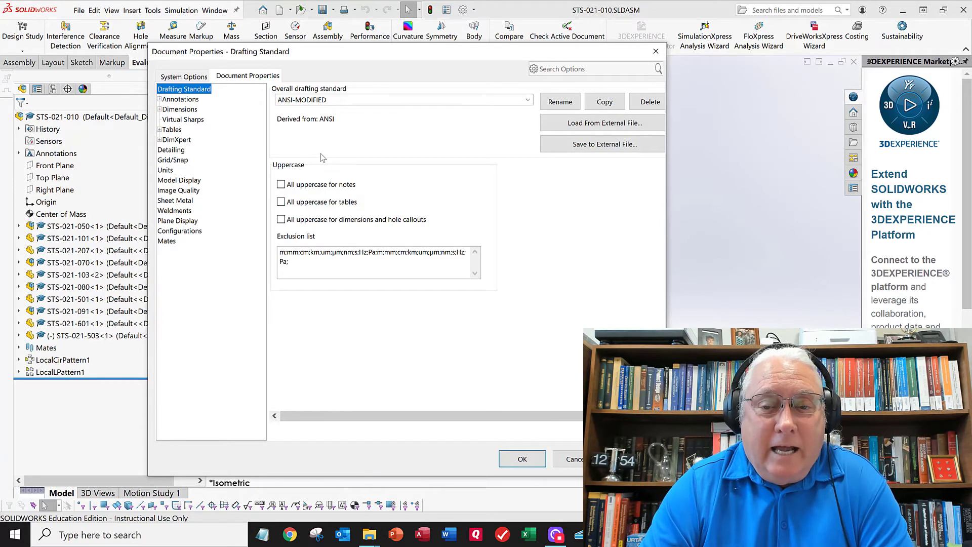
click(183, 76)
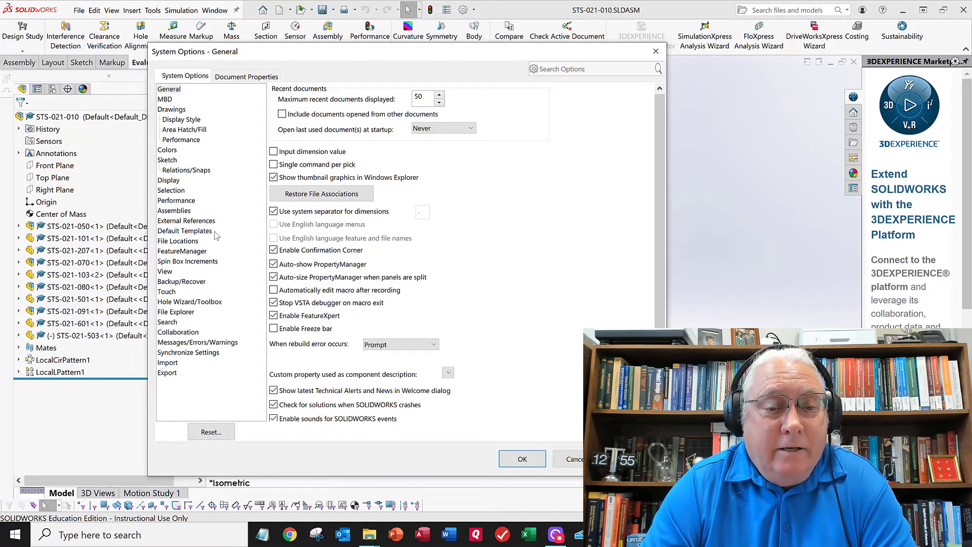
- Look up the folder set for Document Templates in the File Locations of the System Options
click(178, 241)
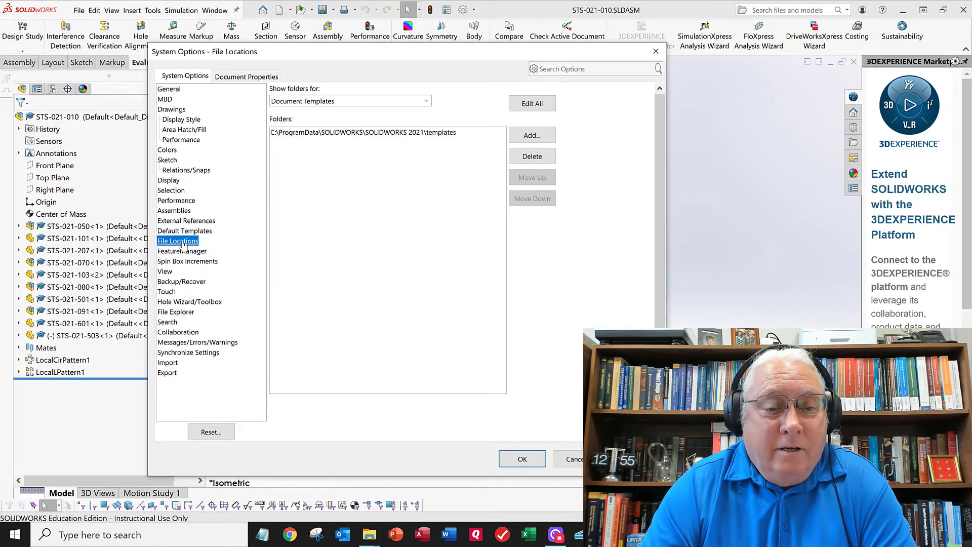
click(324, 102)
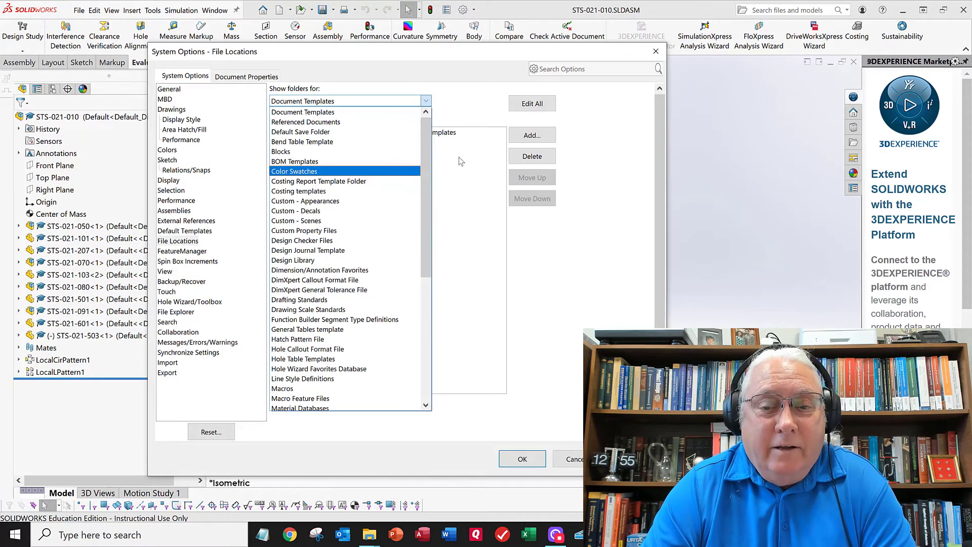
click(336, 104)
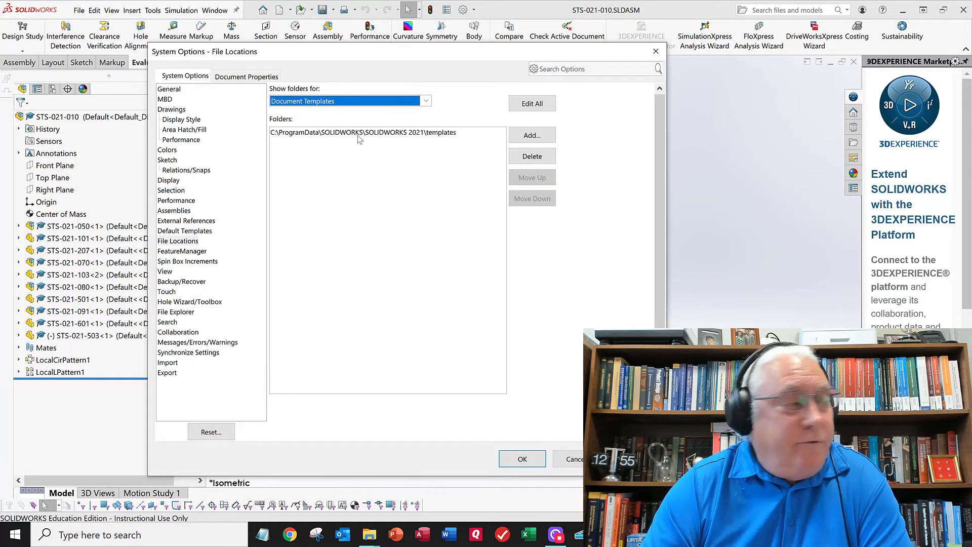
- Switch to File Explorer to inspect the default assembly and part templates in the SOLIDWORKS 2021 templates folder, and cancel the options dialog
key(super+e)
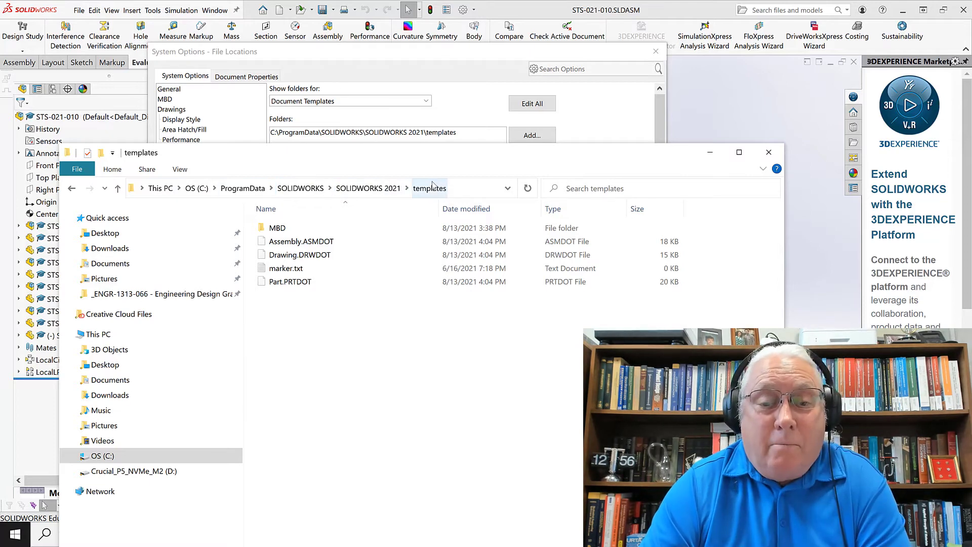
click(303, 242)
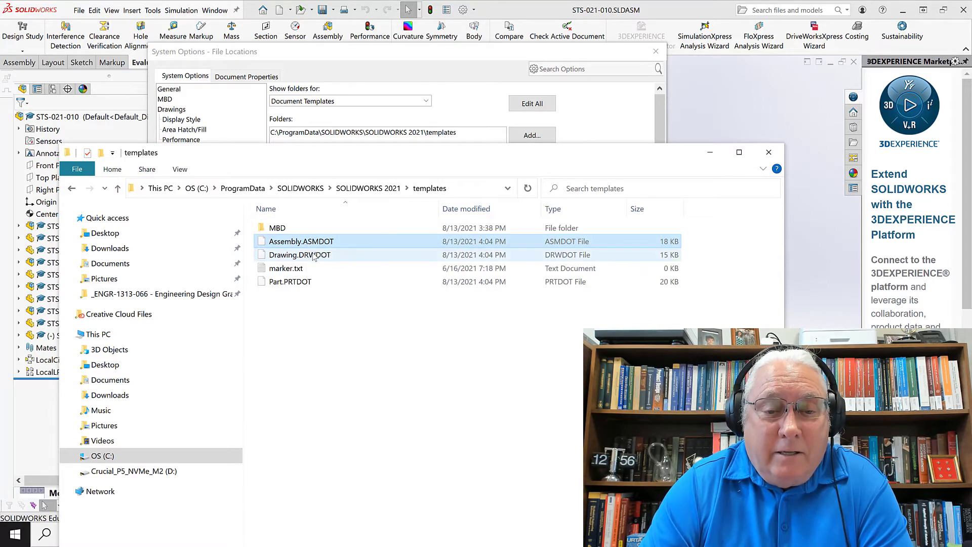
click(296, 284)
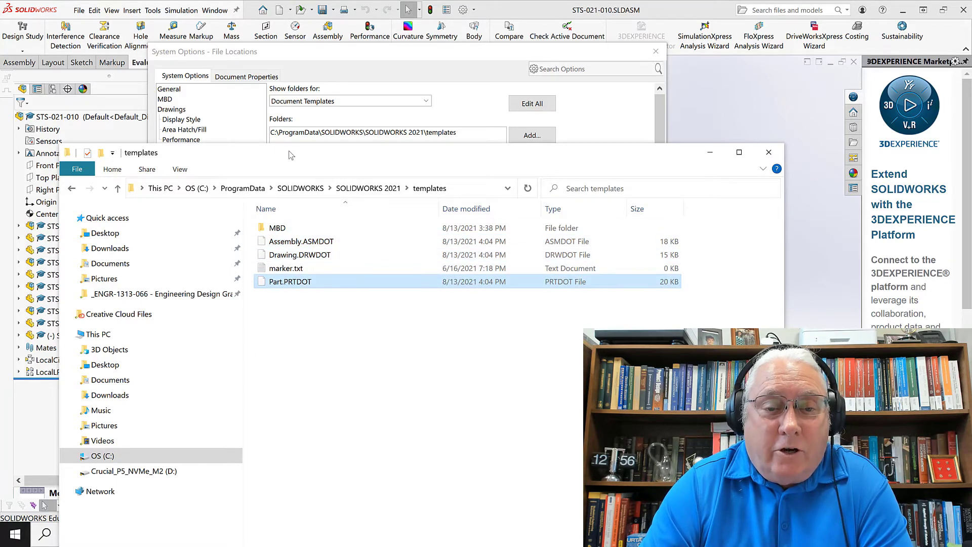
click(291, 136)
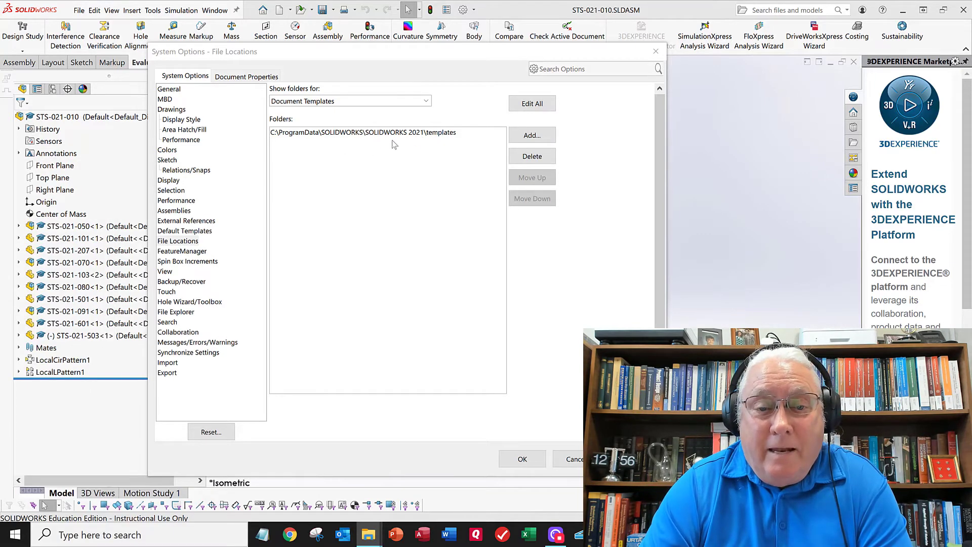
click(574, 458)
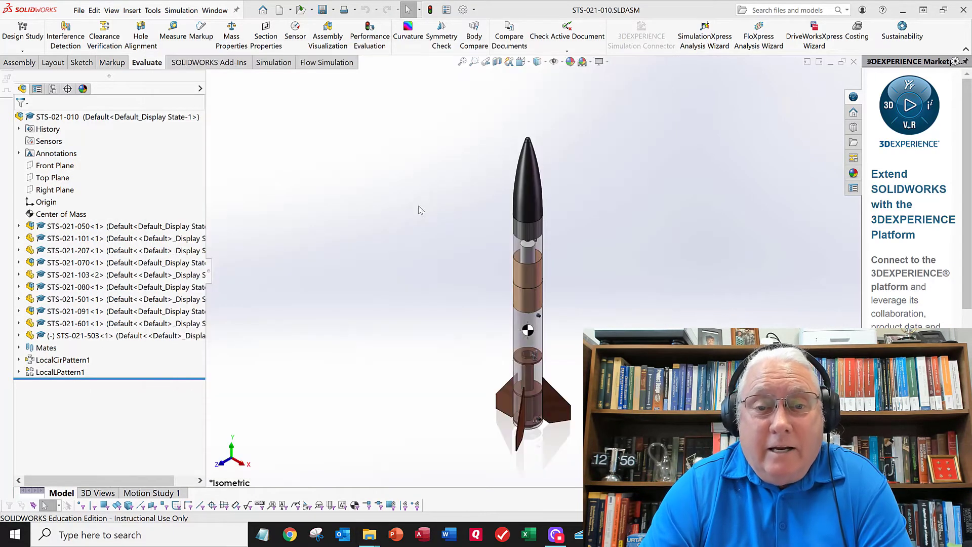
- Close the rocket assembly and bring up the choices for a new document in the Novice layout
click(79, 10)
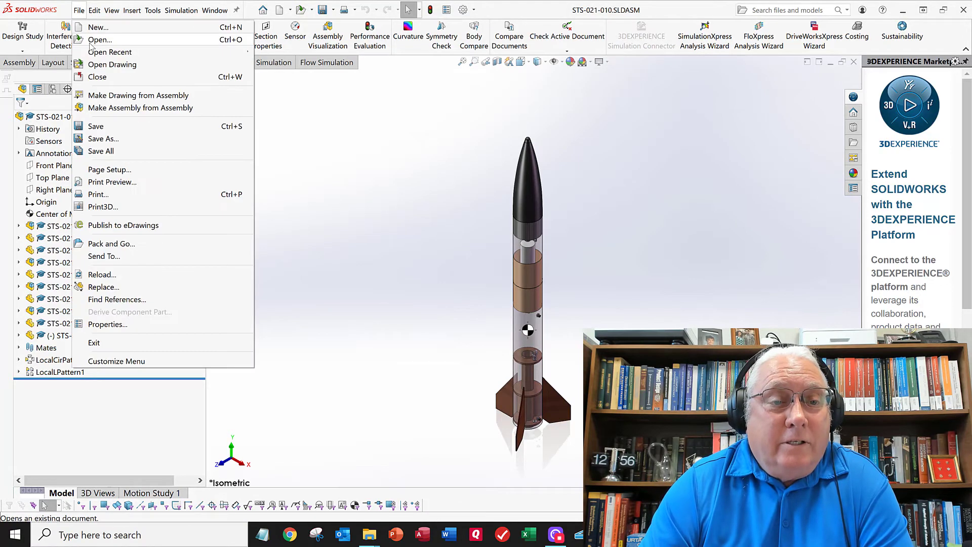
key(Escape)
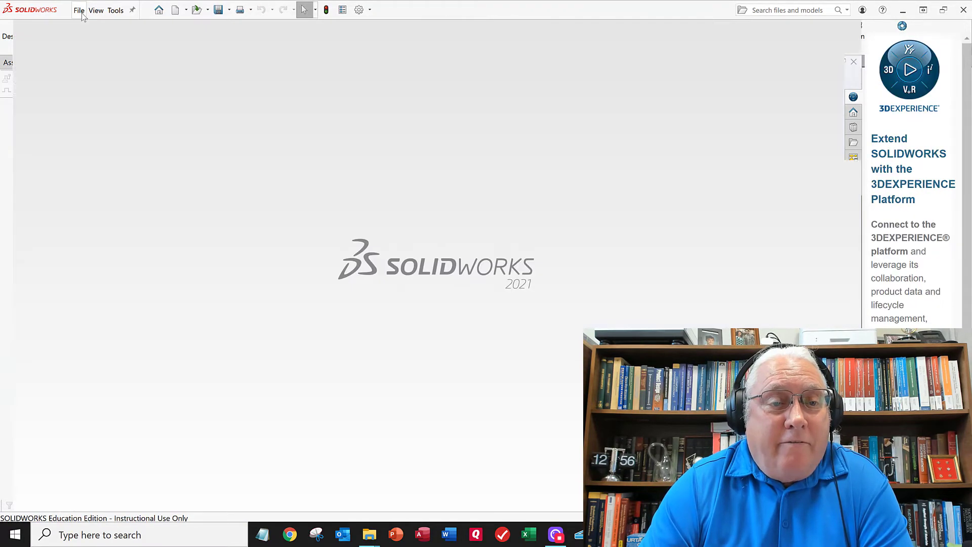
click(80, 11)
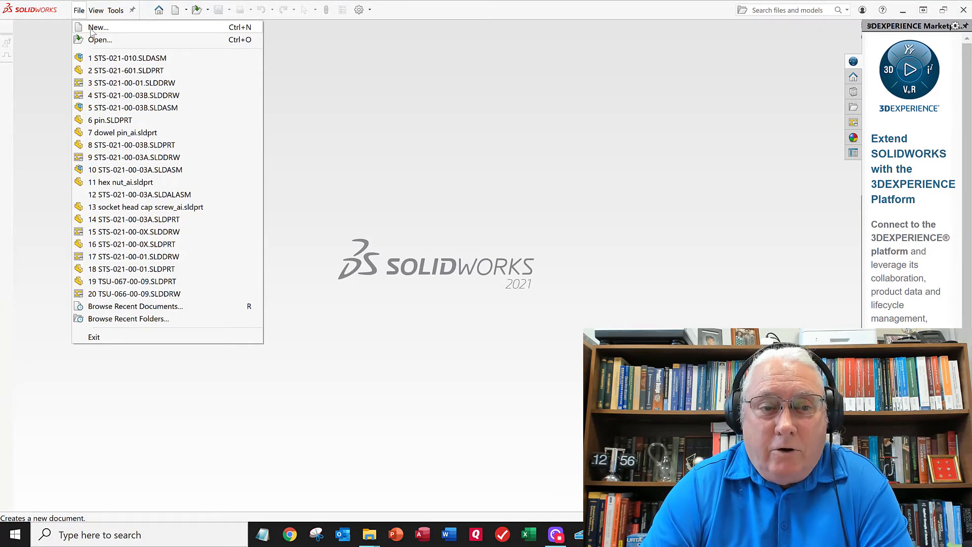
click(94, 28)
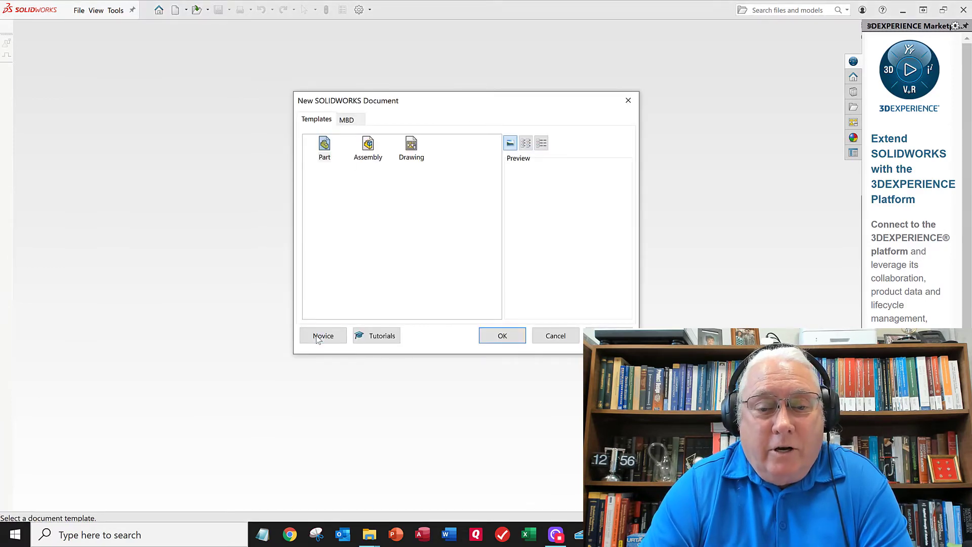
click(322, 336)
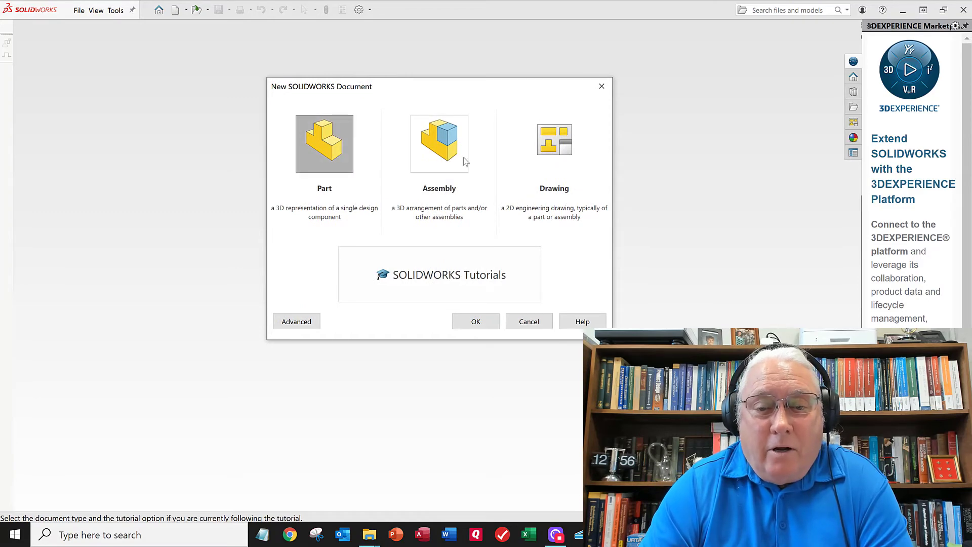
- Compare the new-document types with the files in the default templates folder, and cancel creating a new document
key(alt+Tab)
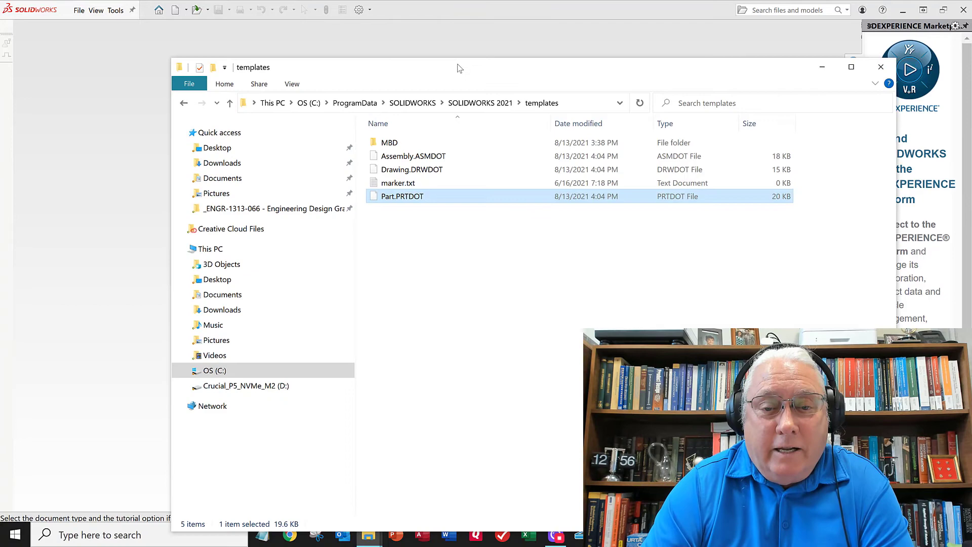
drag(459, 68, 440, 62)
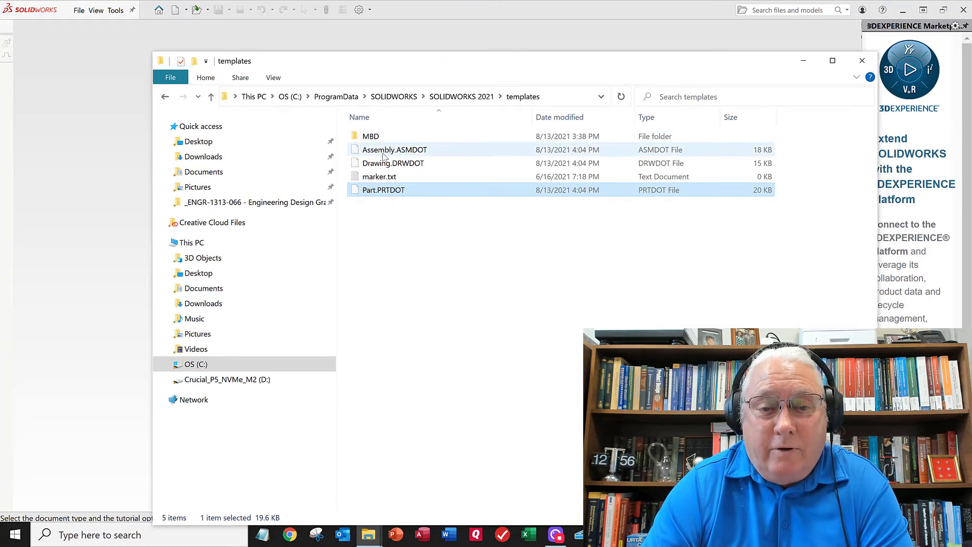
drag(473, 62, 5, 202)
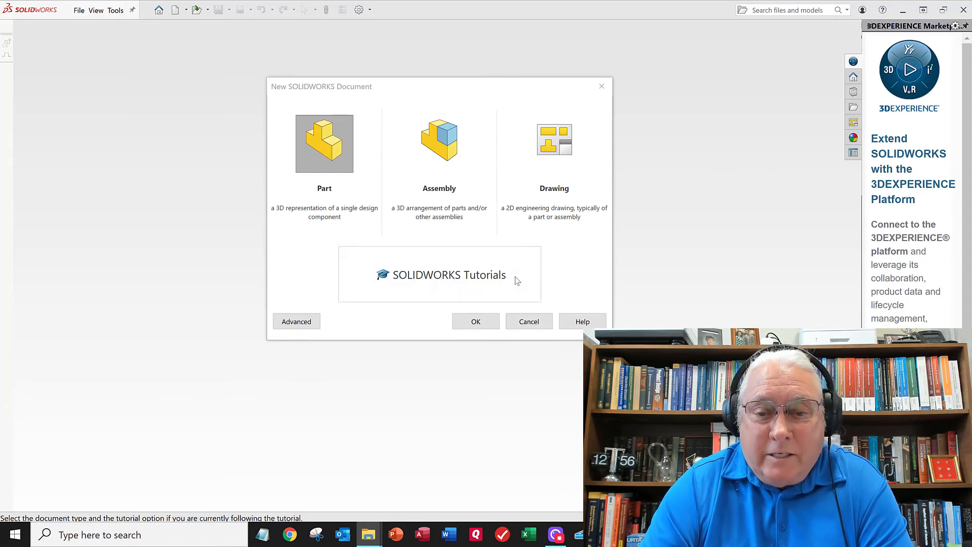
click(524, 324)
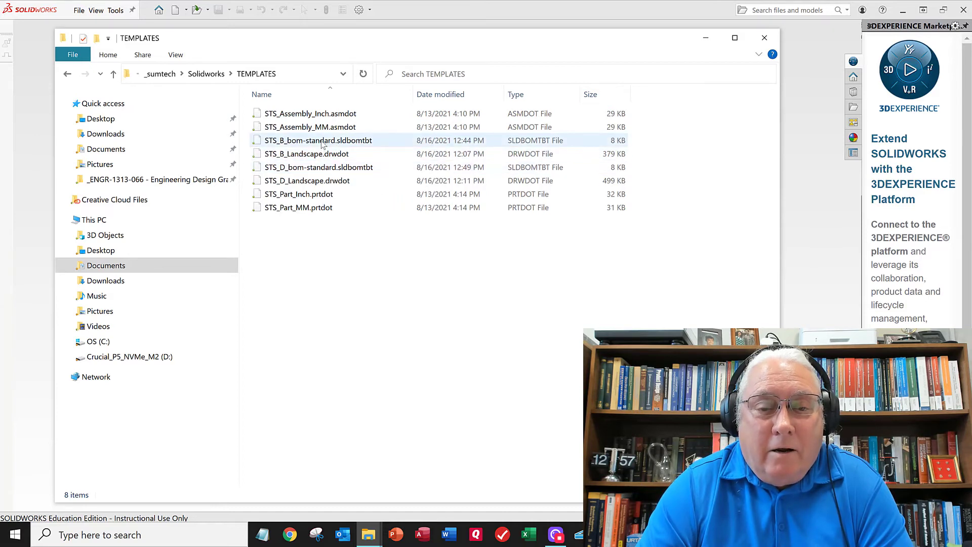
- Examine the file details of the custom drawing templates STS_B_Landscape.drwdot and STS_D_Landscape.drwdot in the TEMPLATES folder
click(300, 158)
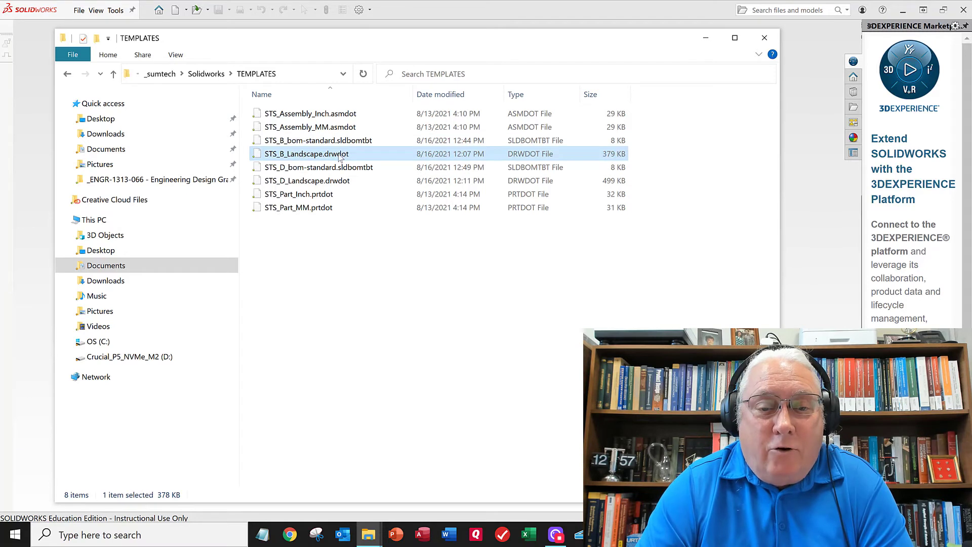
mouse_move(340, 158)
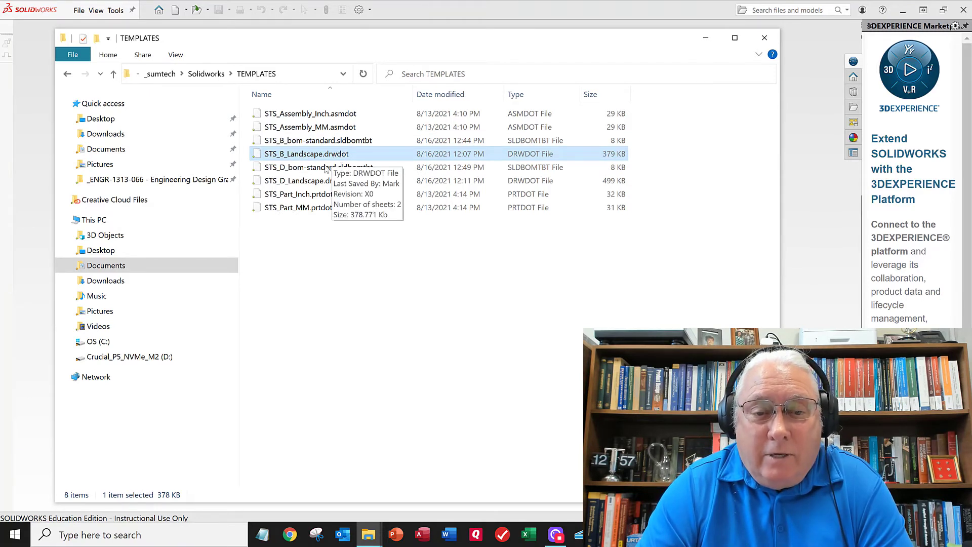
click(314, 182)
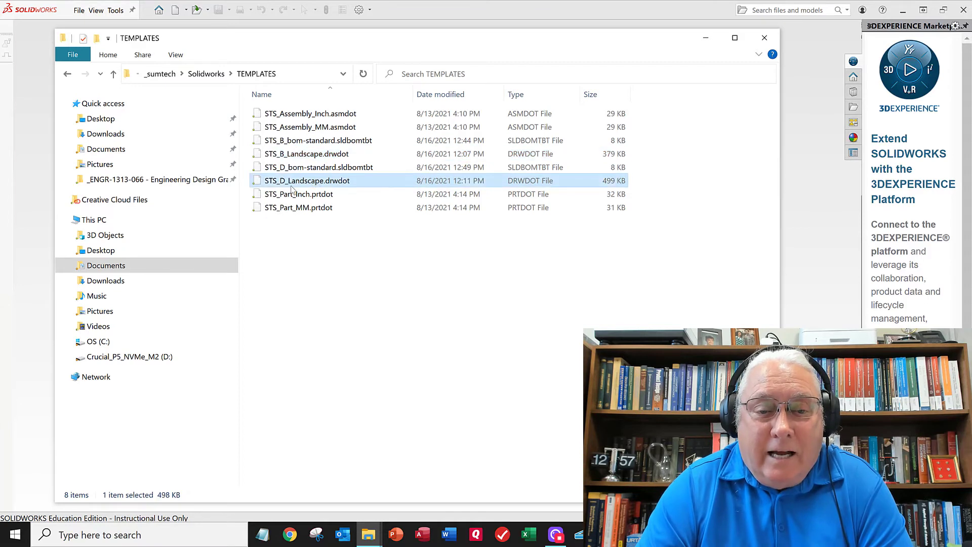
mouse_move(340, 187)
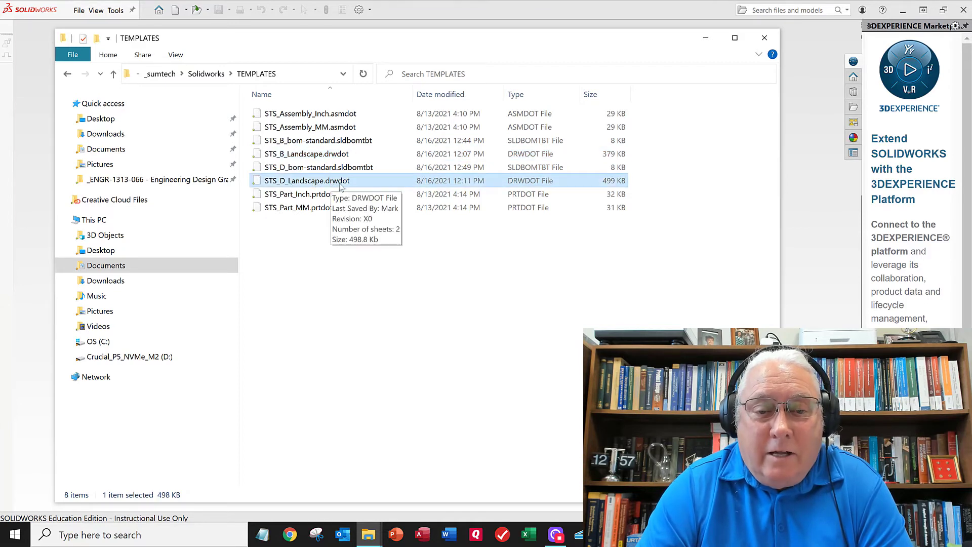
- Inspect the custom part templates STS_Part_Inch.prtdot and STS_Part_MM.prtdot, and move the folder window out of the way
click(307, 196)
click(303, 208)
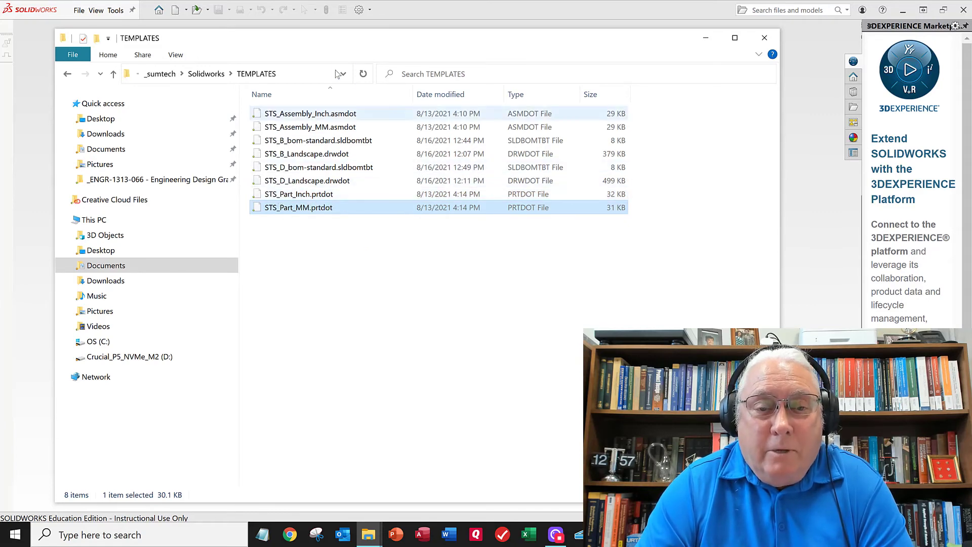
drag(338, 40, 0, 82)
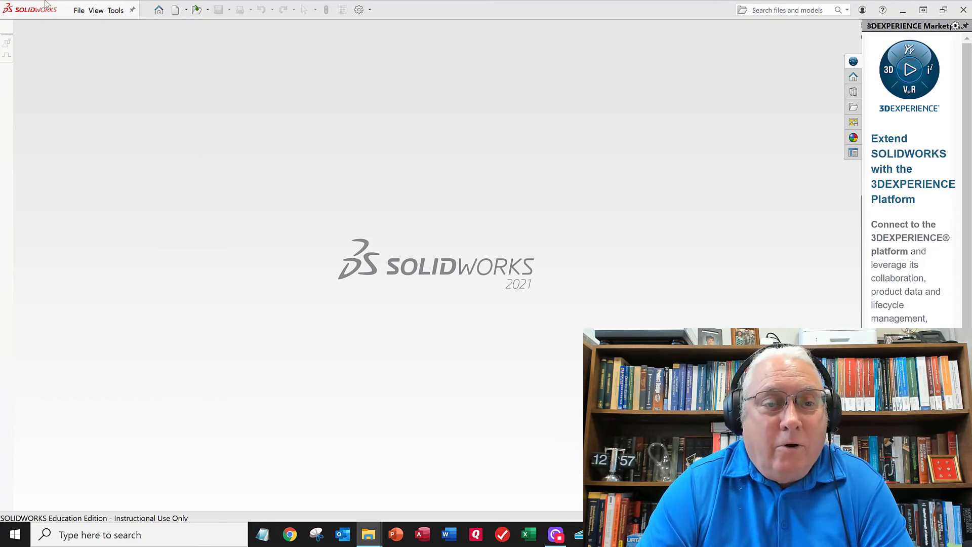
click(78, 10)
click(93, 26)
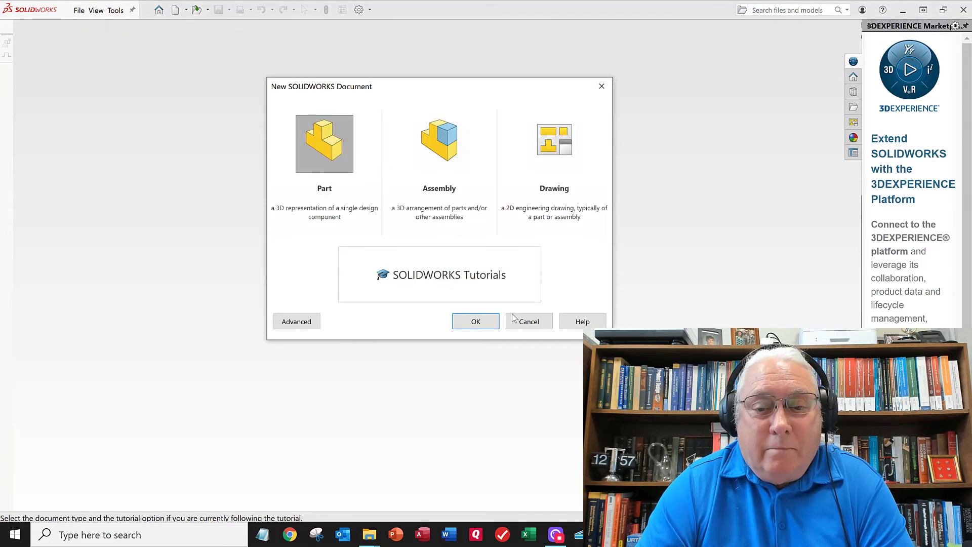
click(528, 322)
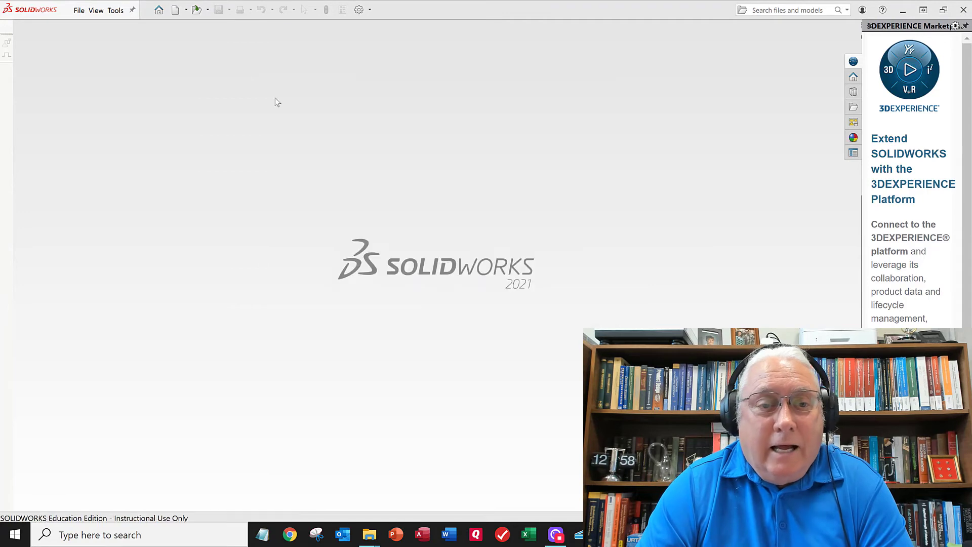
- Bring up the File Locations system options showing the Document Templates folders
click(115, 10)
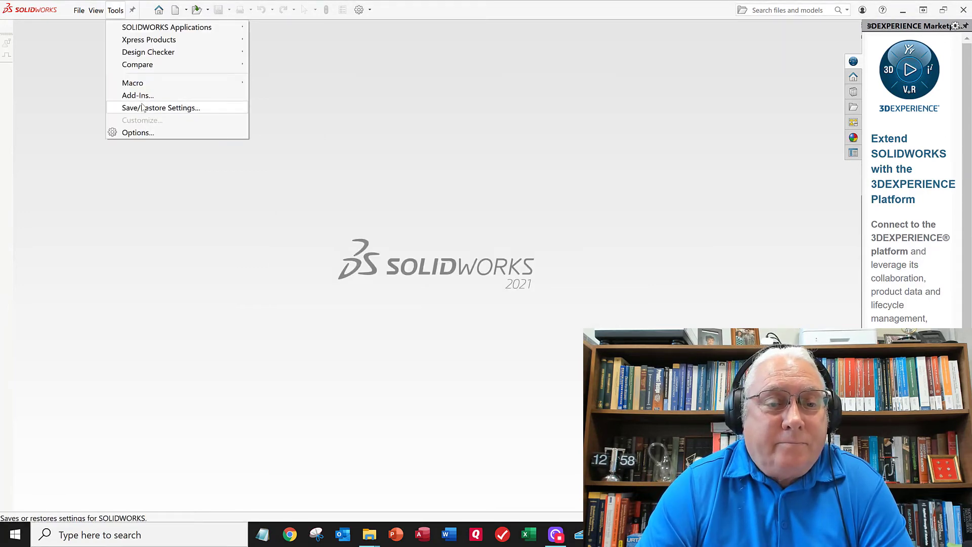
click(136, 132)
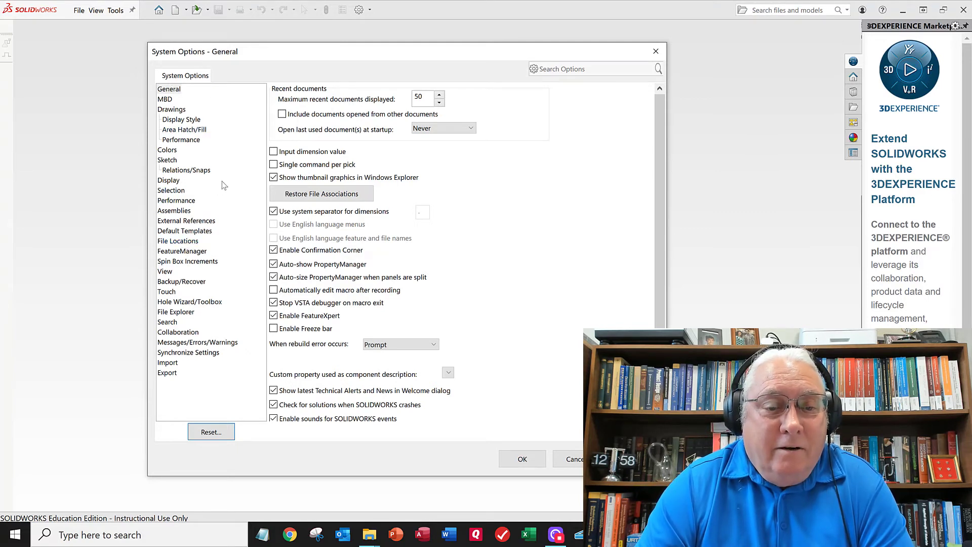
click(178, 242)
click(177, 242)
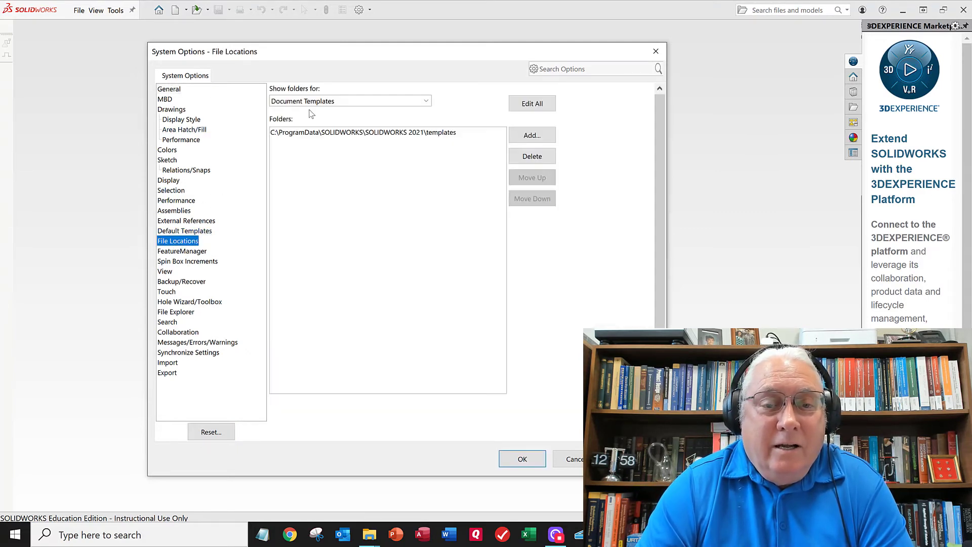
- Add the folder Documents\_sumtech\Solidworks\TEMPLATES to the Document Templates locations and accept the search path change
click(532, 140)
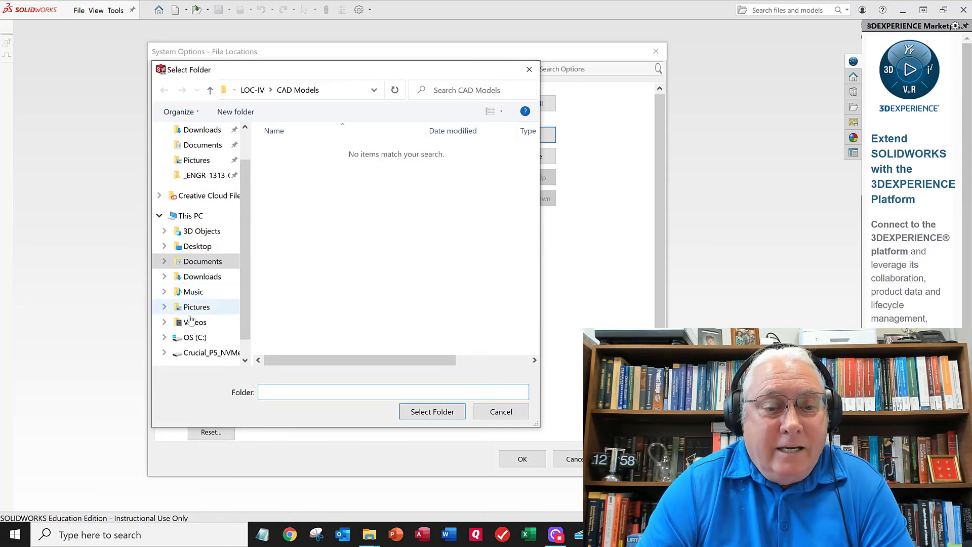
click(192, 263)
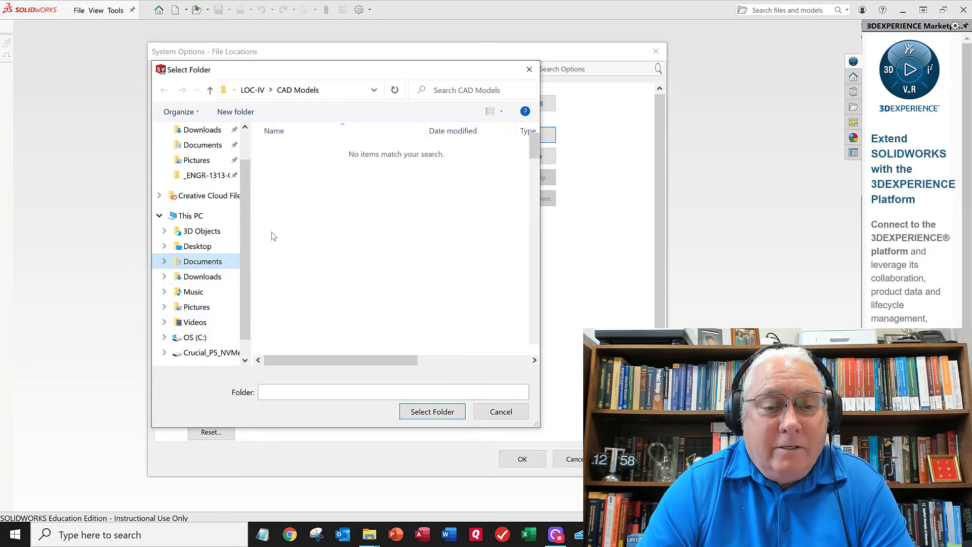
click(282, 182)
double_click(291, 177)
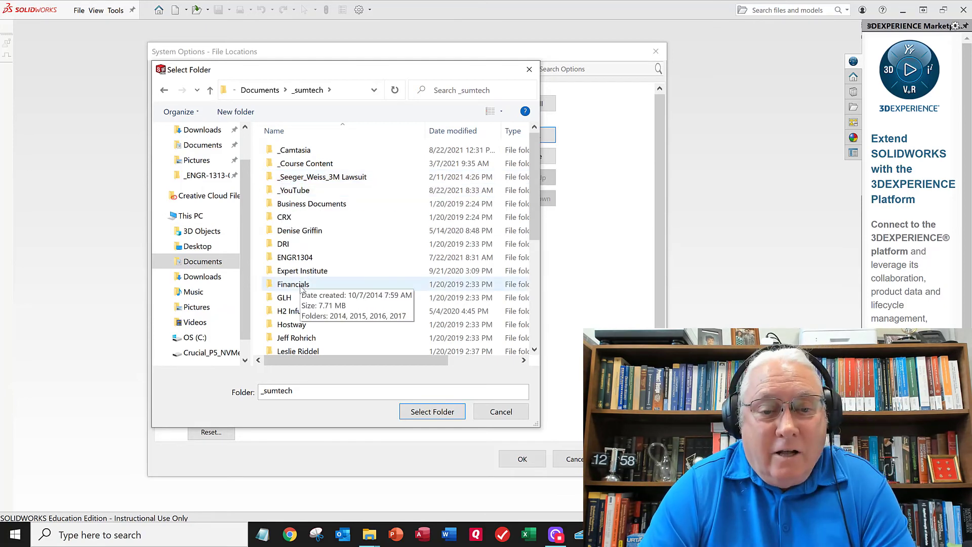
scroll(303, 310, down, 5)
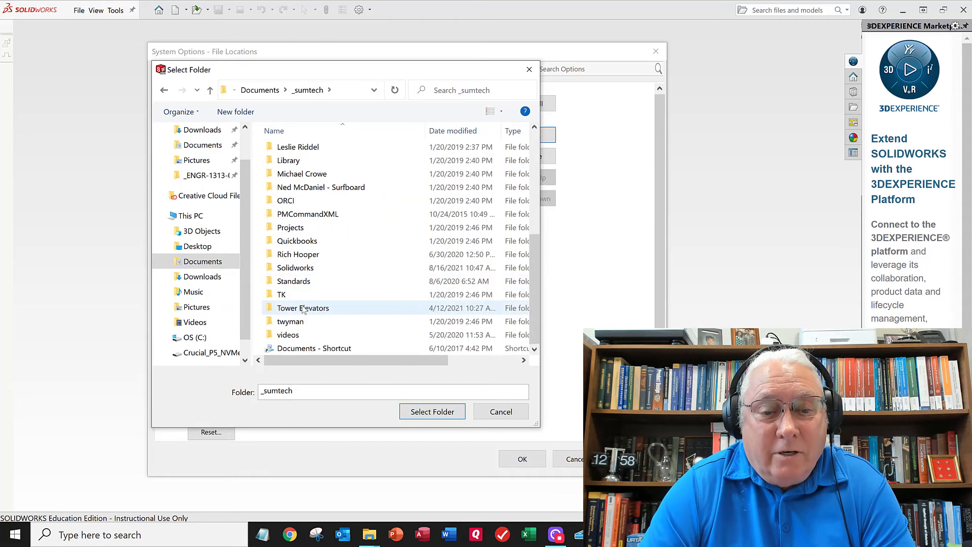
double_click(295, 267)
double_click(304, 160)
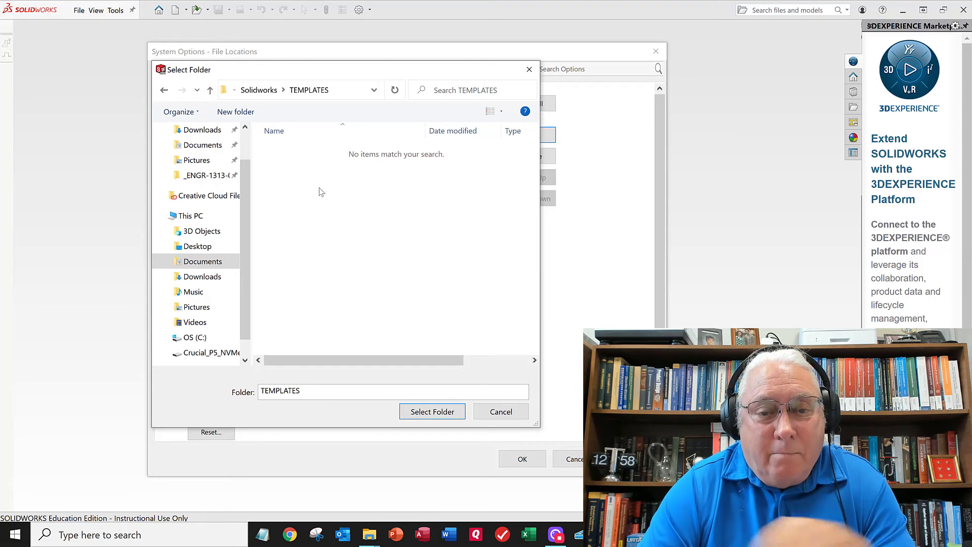
click(430, 411)
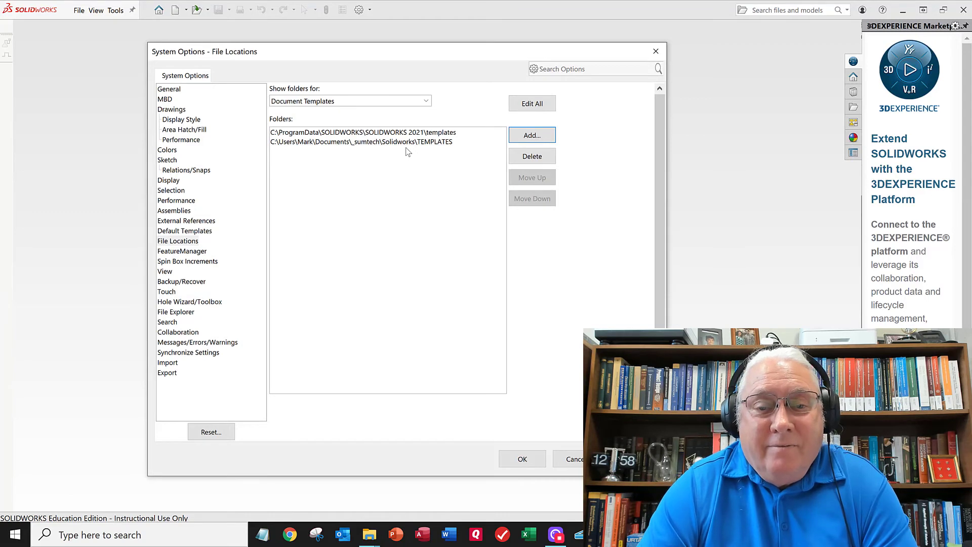
click(526, 457)
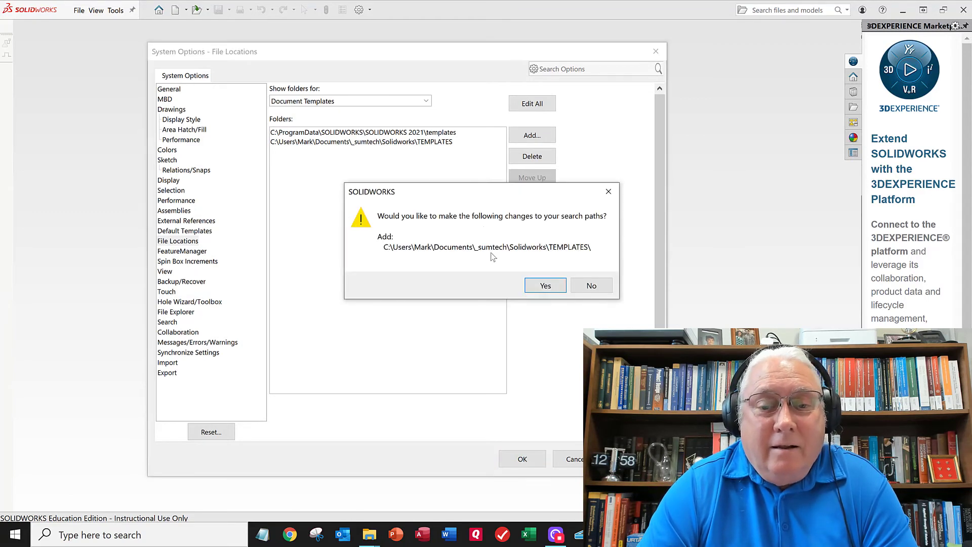
click(545, 285)
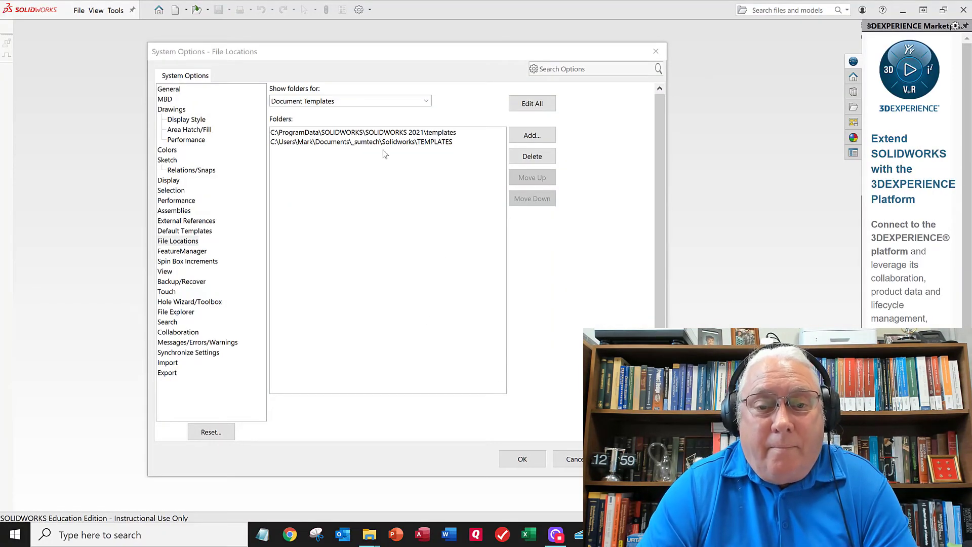
key(Escape)
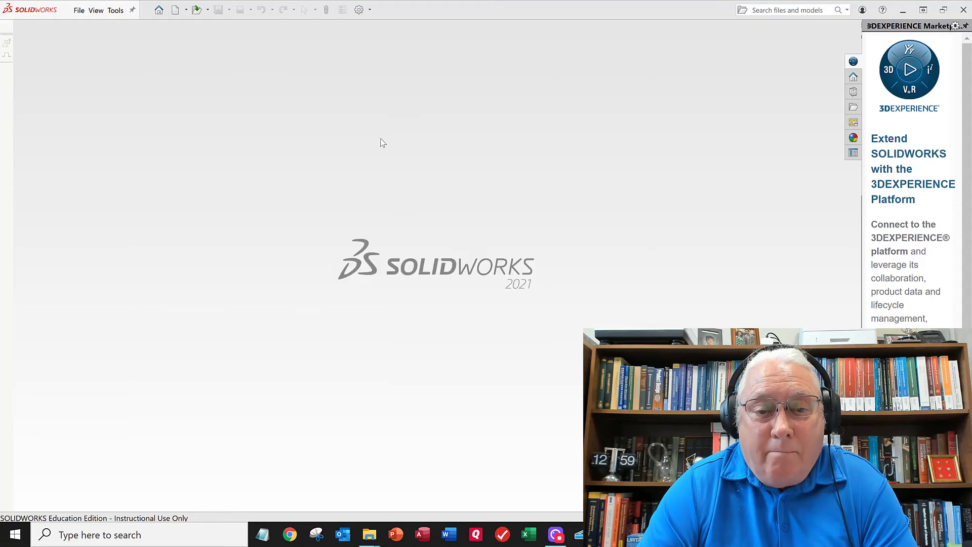
- Bring up the choices for a new document in the Advanced layout
click(80, 10)
click(96, 28)
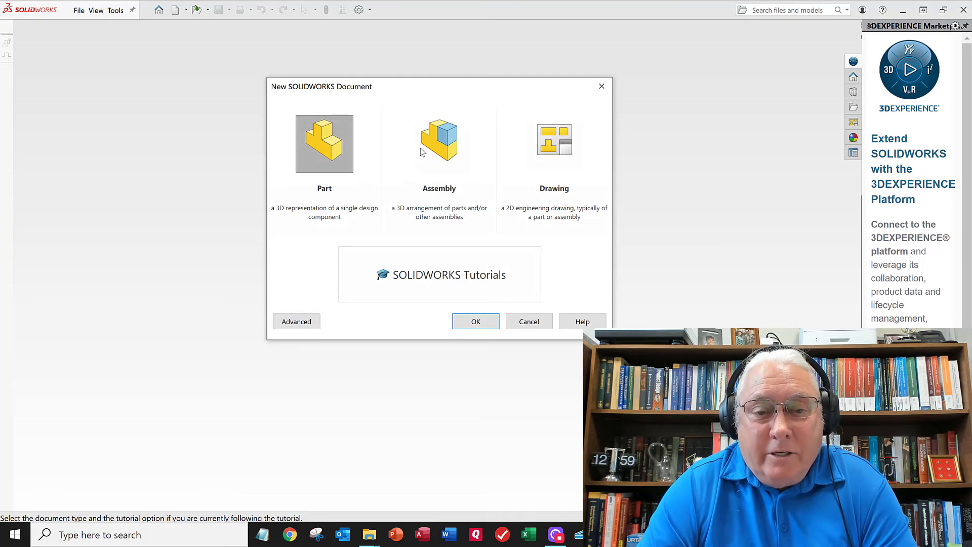
click(298, 322)
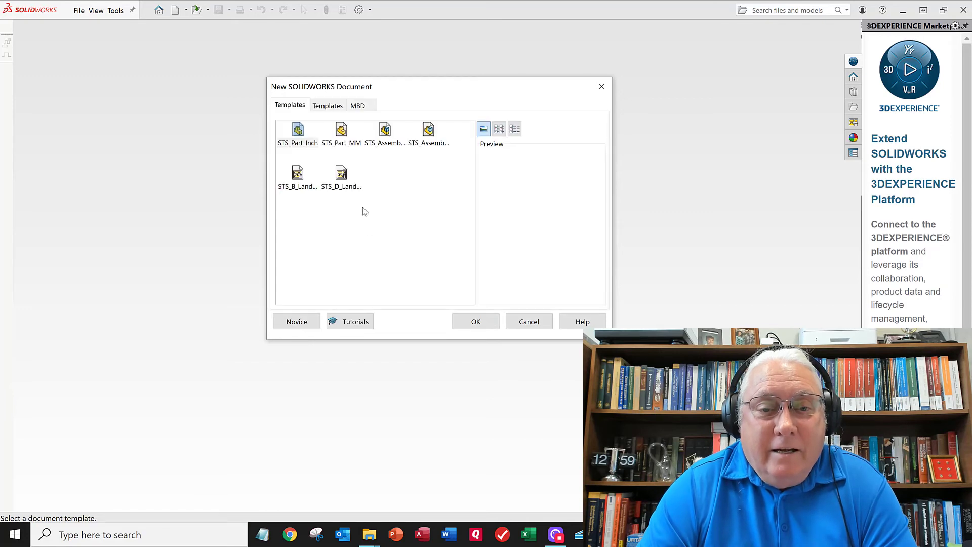
- Compare the custom STS templates with the default Part, Assembly and Drawing templates, and create a new part from STS_Part_Inch
click(315, 107)
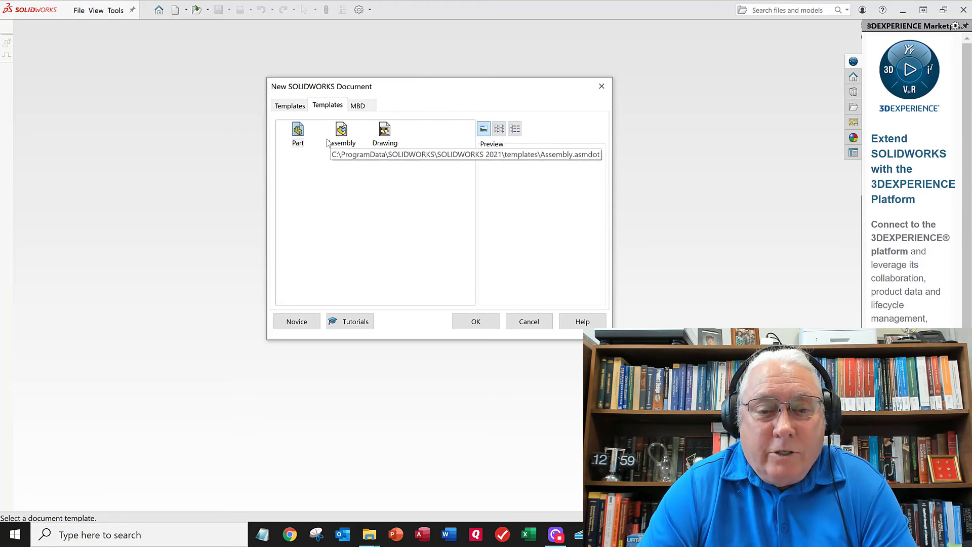
click(290, 105)
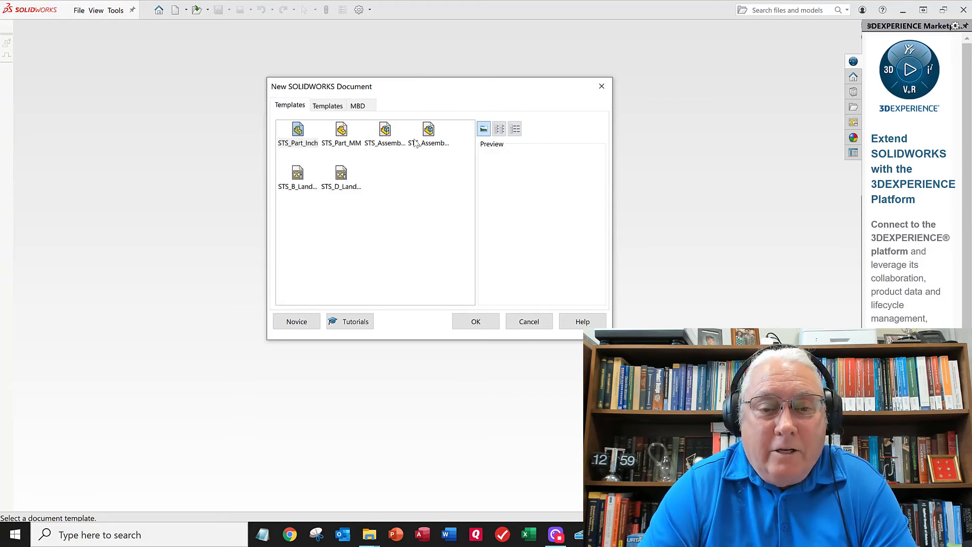
click(329, 106)
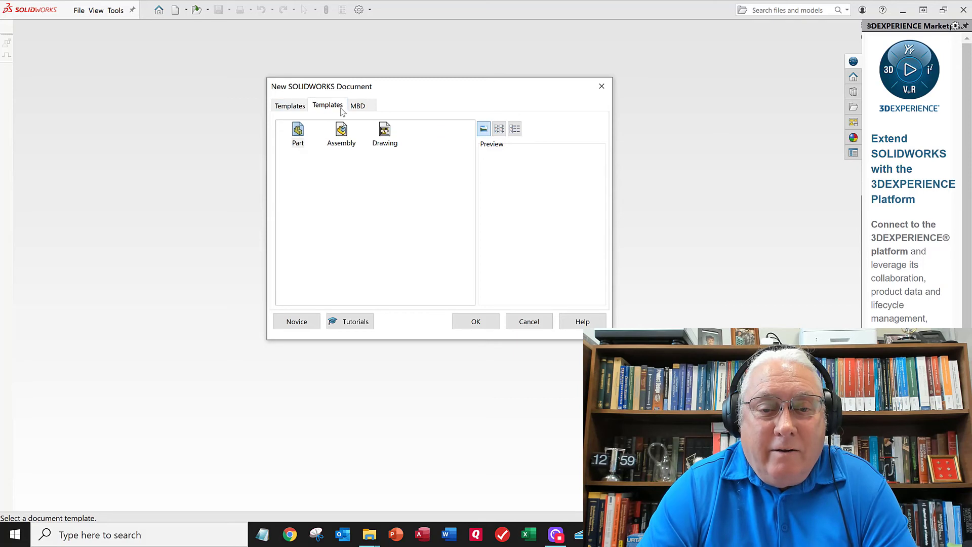
click(300, 106)
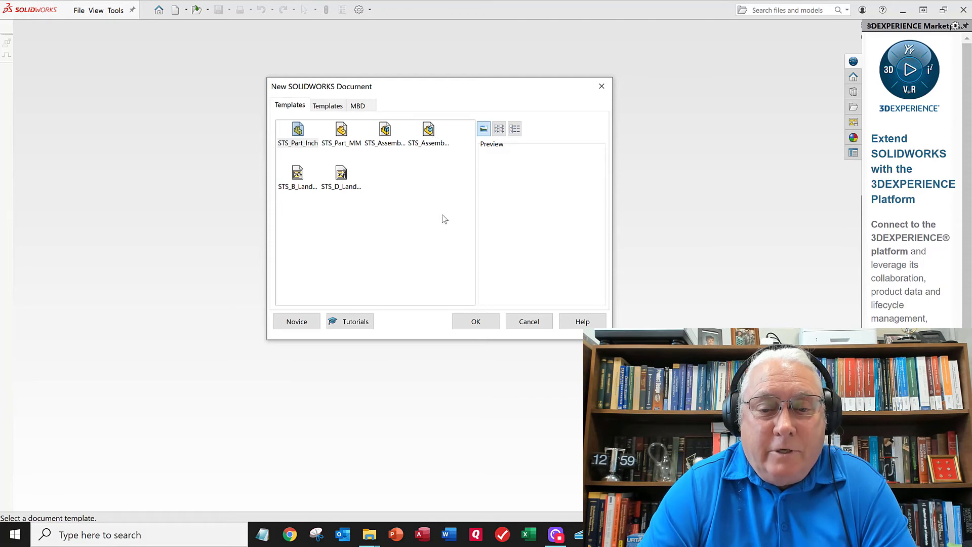
click(482, 321)
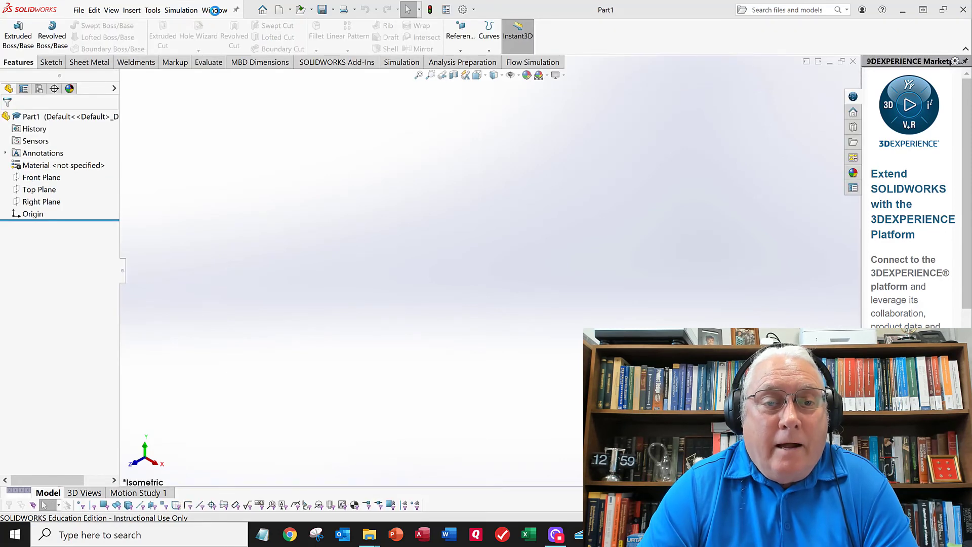
- Examine the new part's Drafting Standard settings in the document properties
click(474, 10)
click(473, 28)
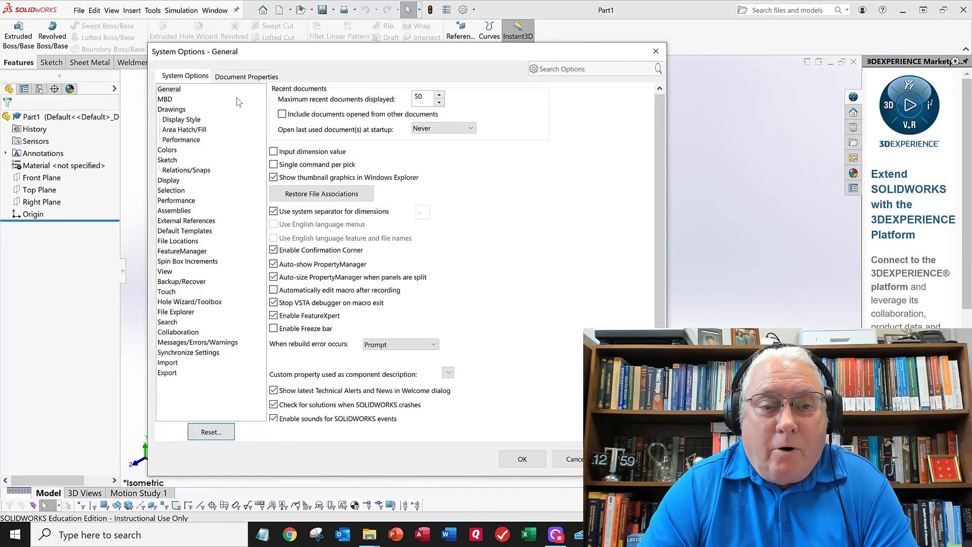
click(243, 76)
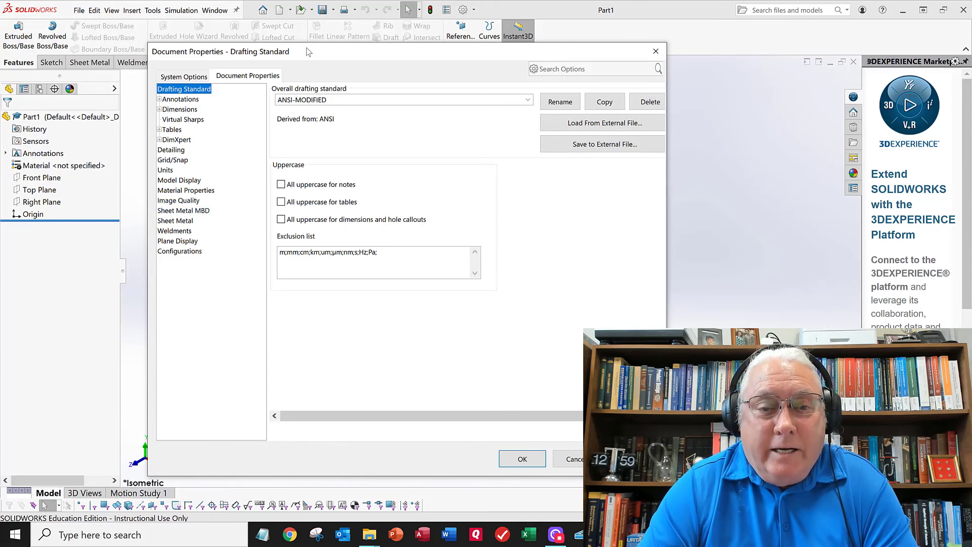
drag(308, 51, 392, 76)
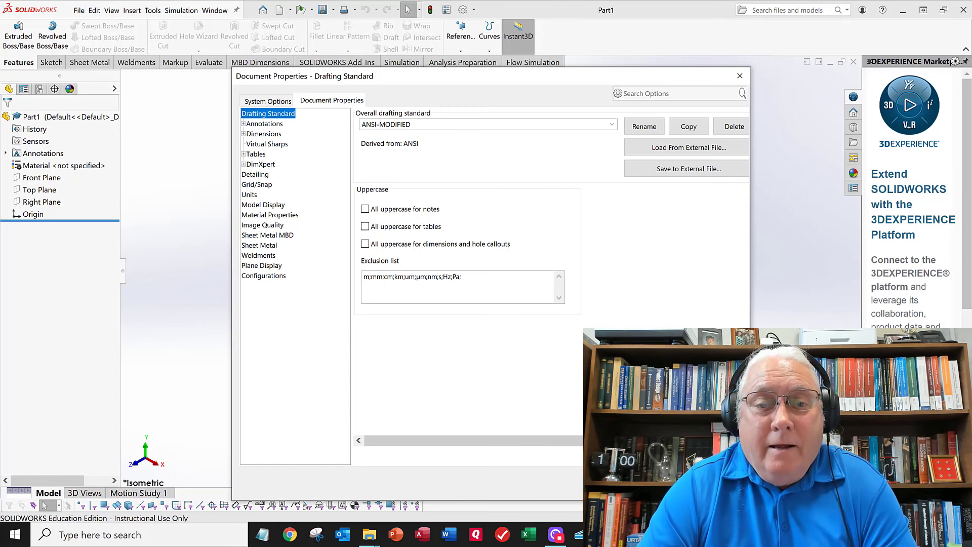
- Remove the default folder C:\ProgramData\SOLIDWORKS\SOLIDWORKS 2021\templates from the Document Templates locations and accept the options
click(268, 101)
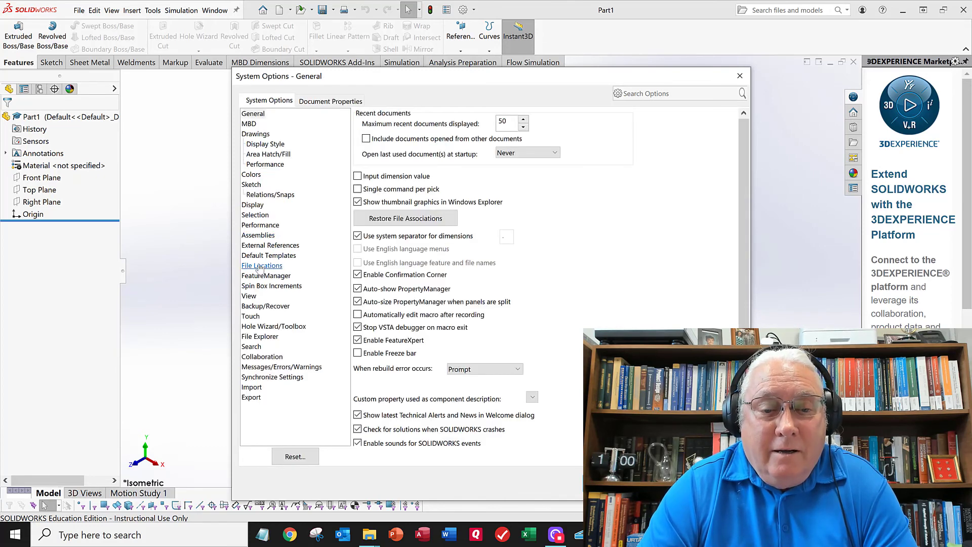
click(260, 265)
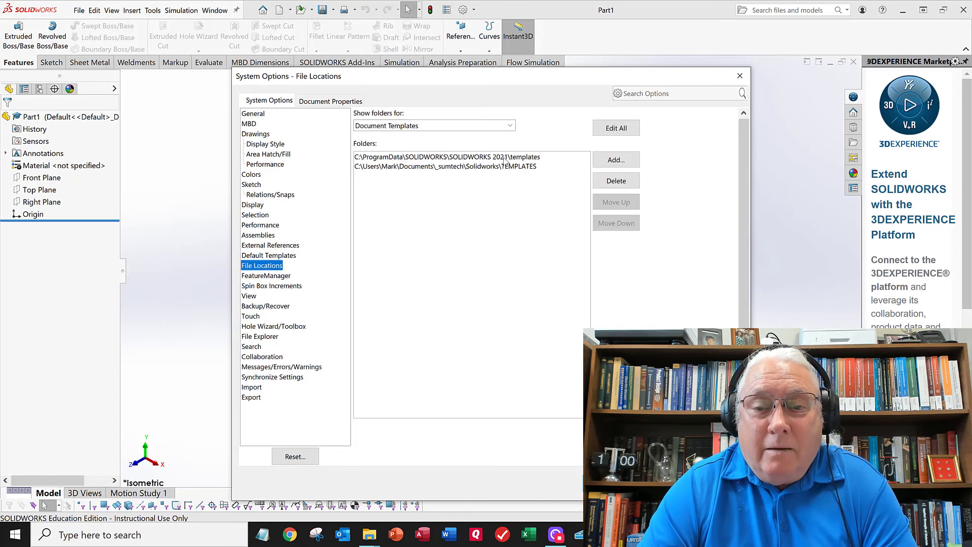
click(409, 158)
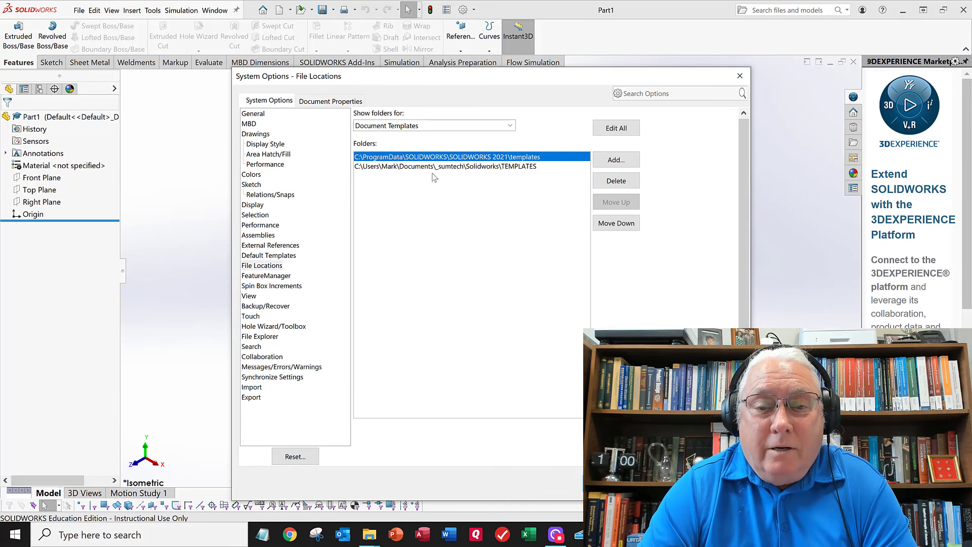
click(614, 183)
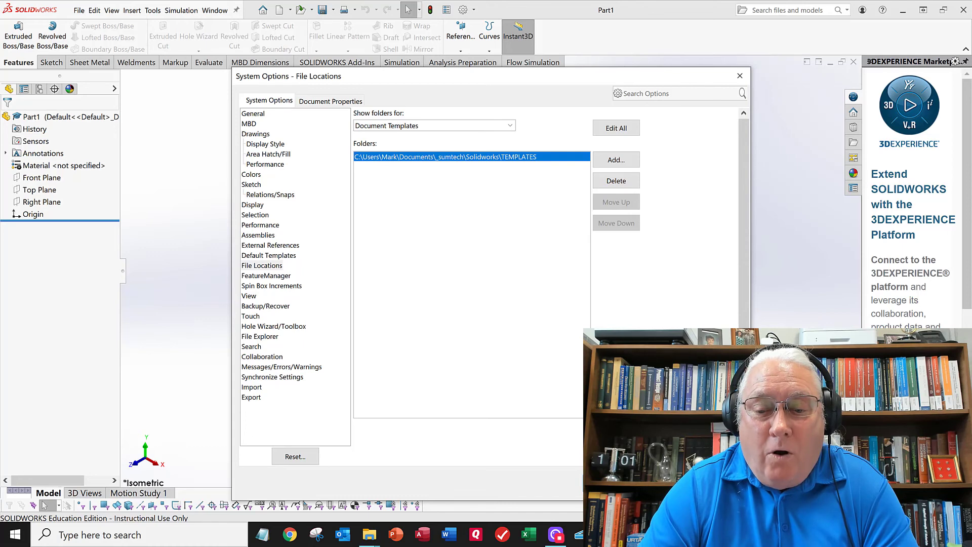
click(622, 483)
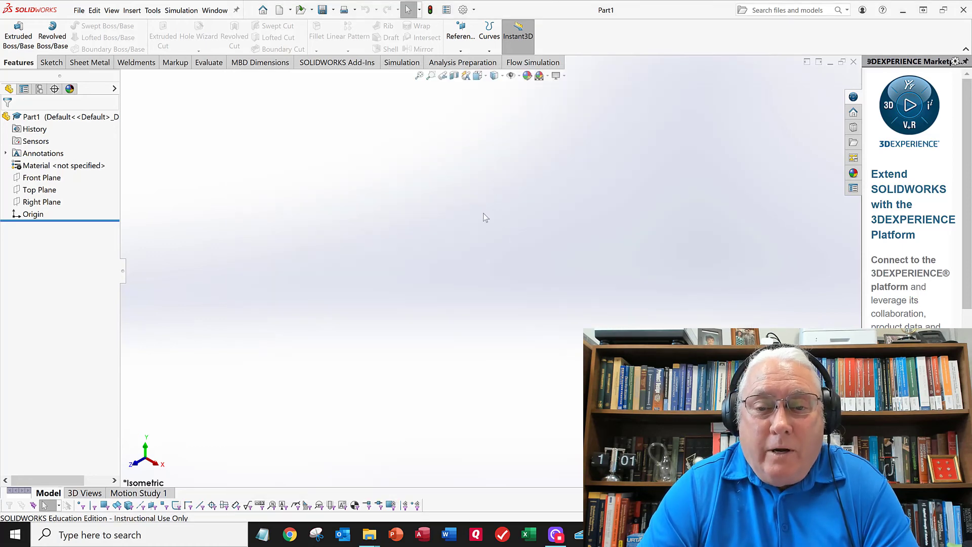
- Close the open part and bring up the template choices for a new document
click(79, 11)
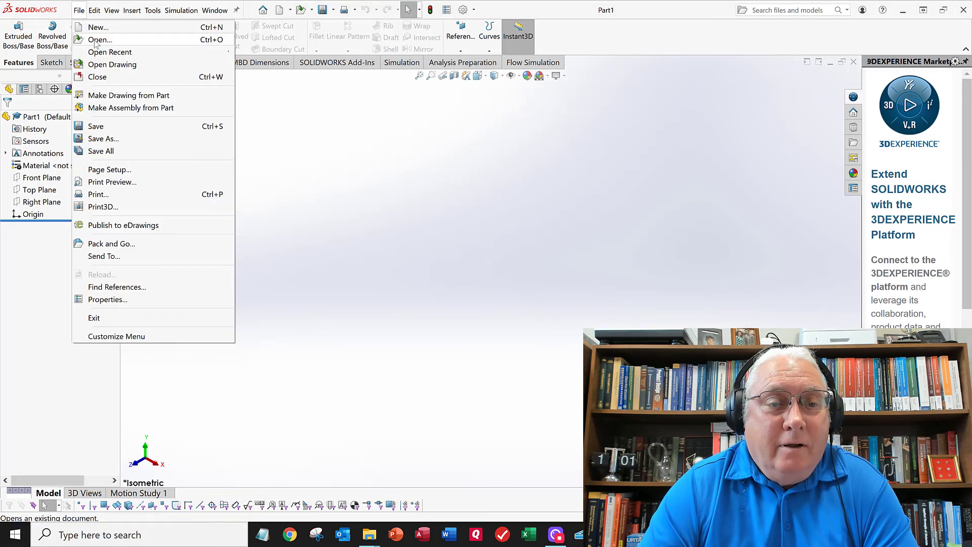
click(93, 80)
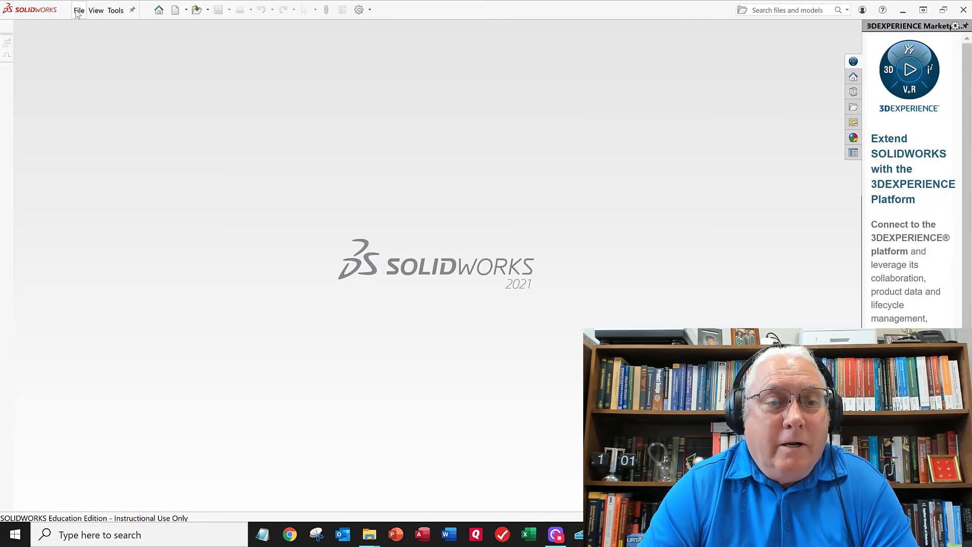
click(78, 10)
click(119, 23)
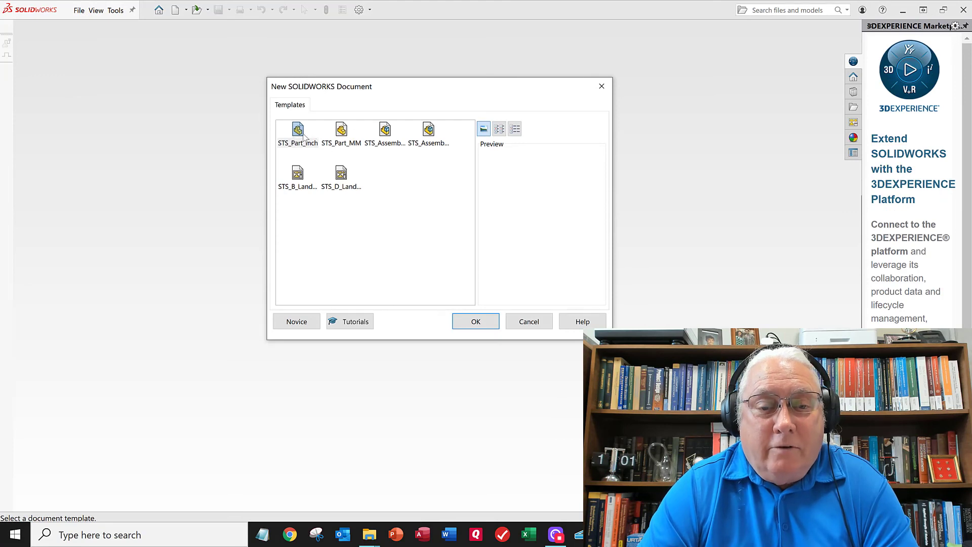
- Examine the STS inch and MM part and assembly templates, and compare the previews of the STS_B_Landscape and STS_D_Landscape drawing templates
click(297, 131)
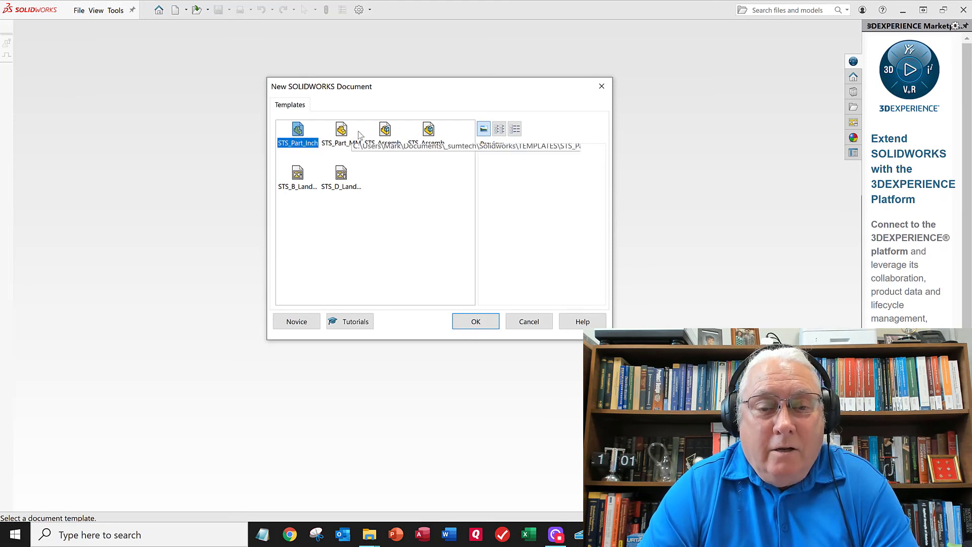
click(341, 131)
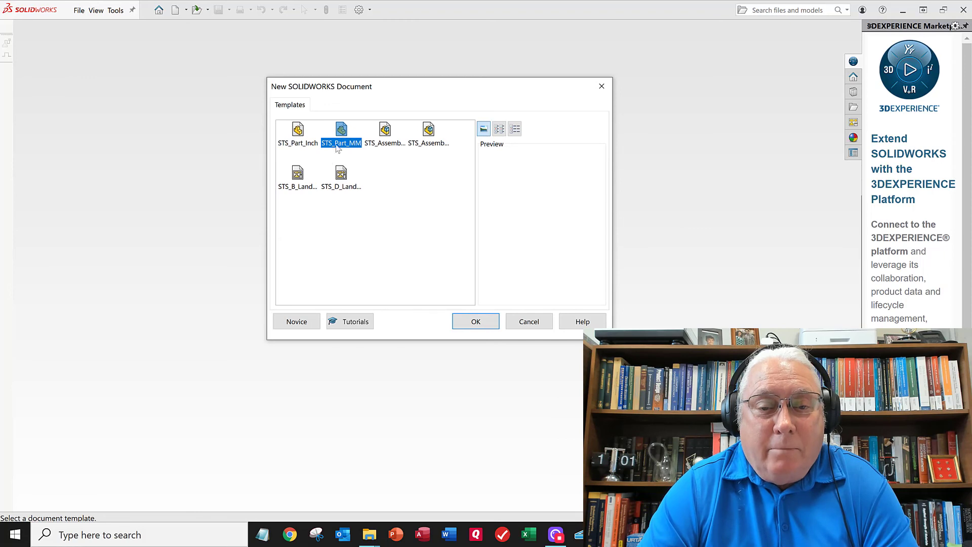
click(391, 132)
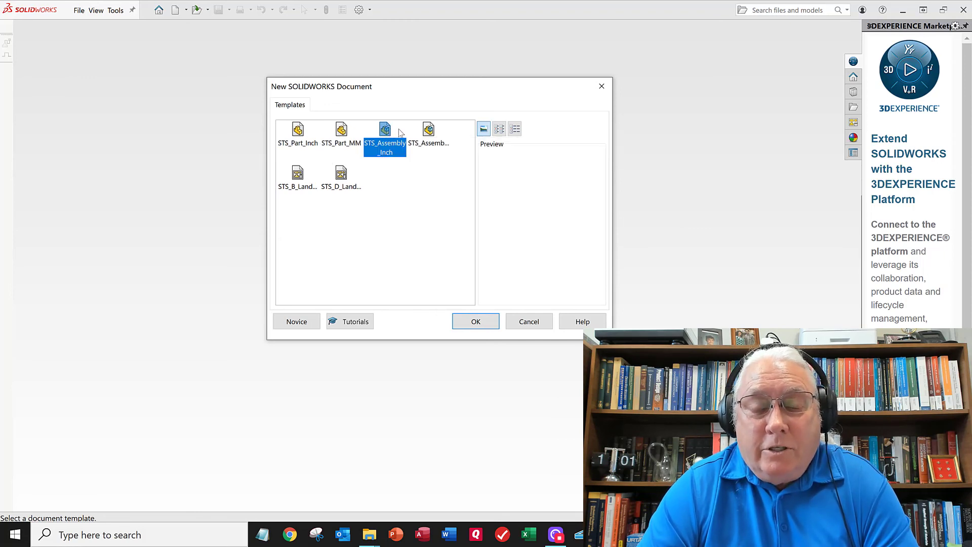
click(425, 140)
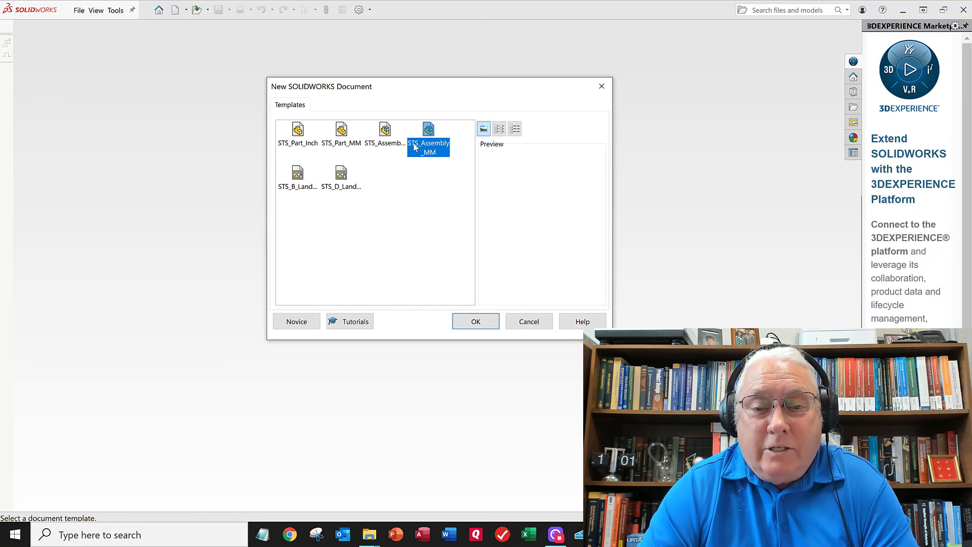
click(300, 178)
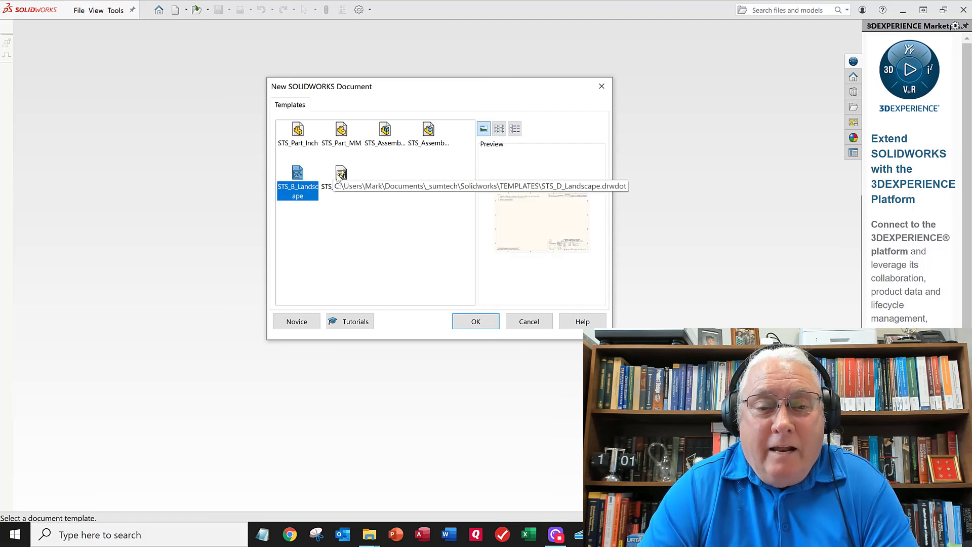
click(342, 175)
click(293, 177)
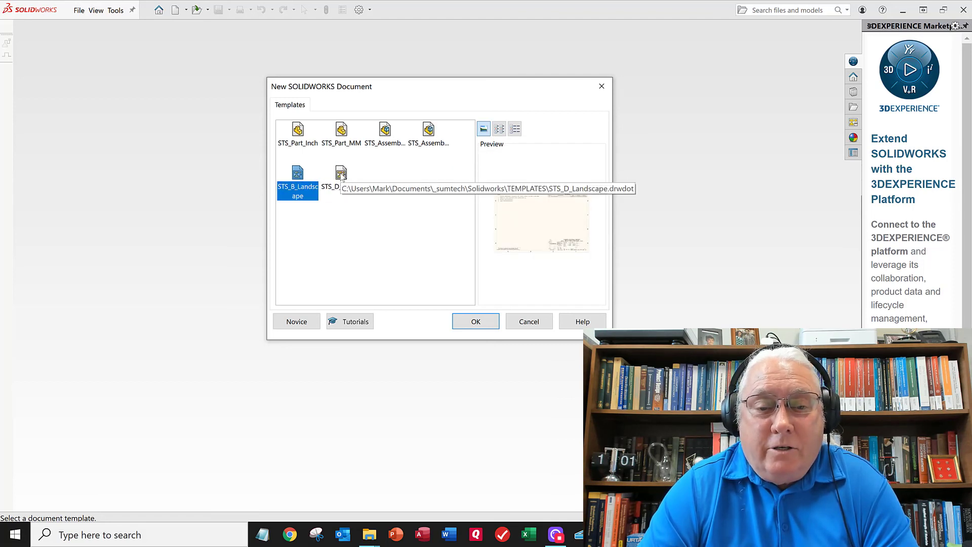
click(342, 175)
click(301, 178)
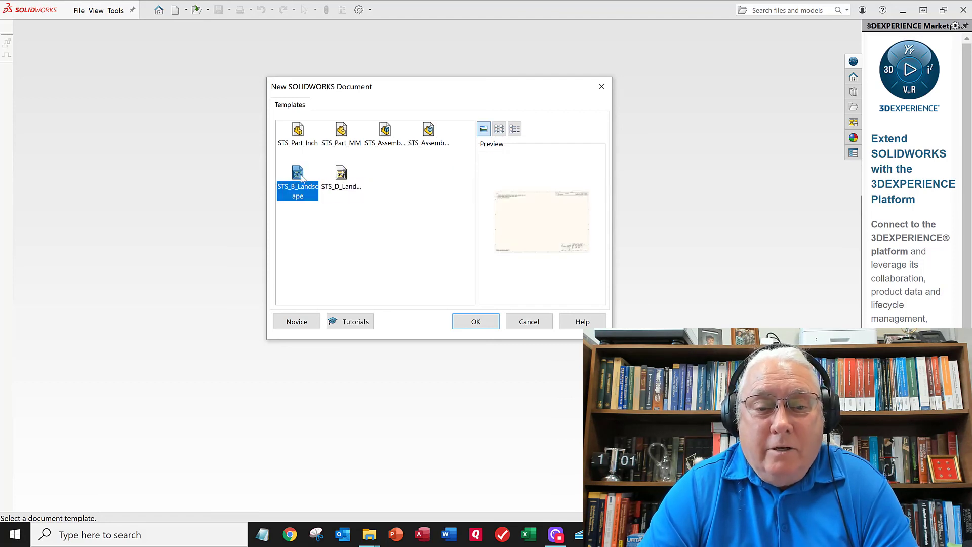
click(340, 182)
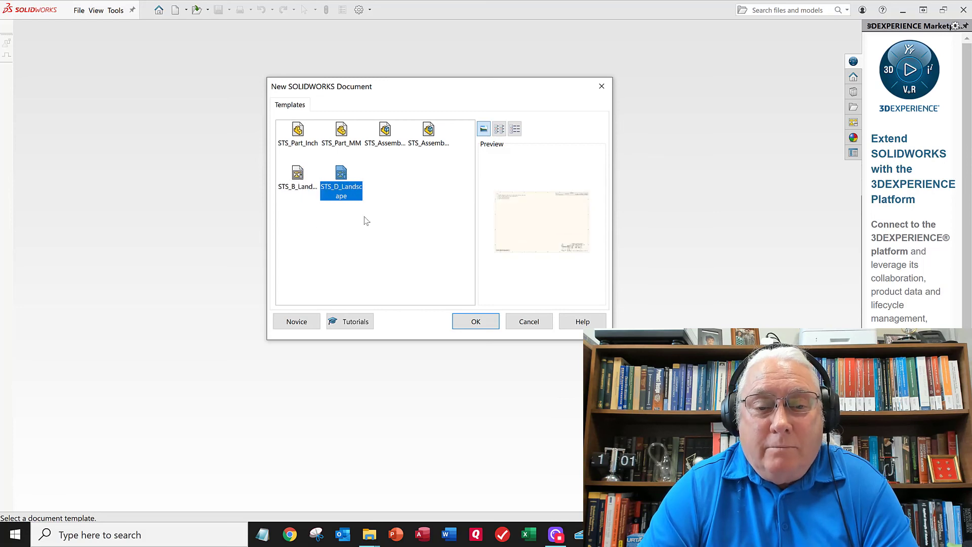
- Create a new drawing from the STS_B_Landscape template and cancel the Model View command
click(296, 177)
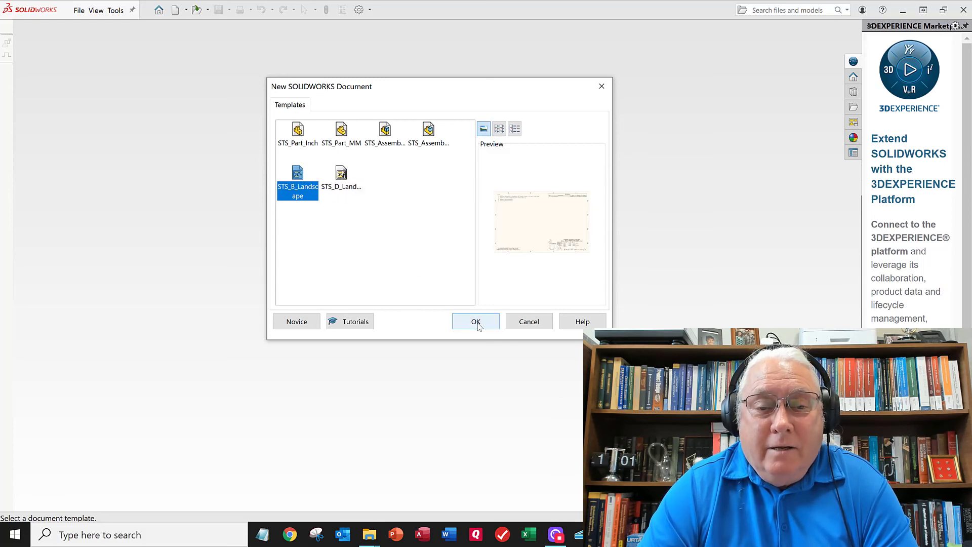
click(475, 321)
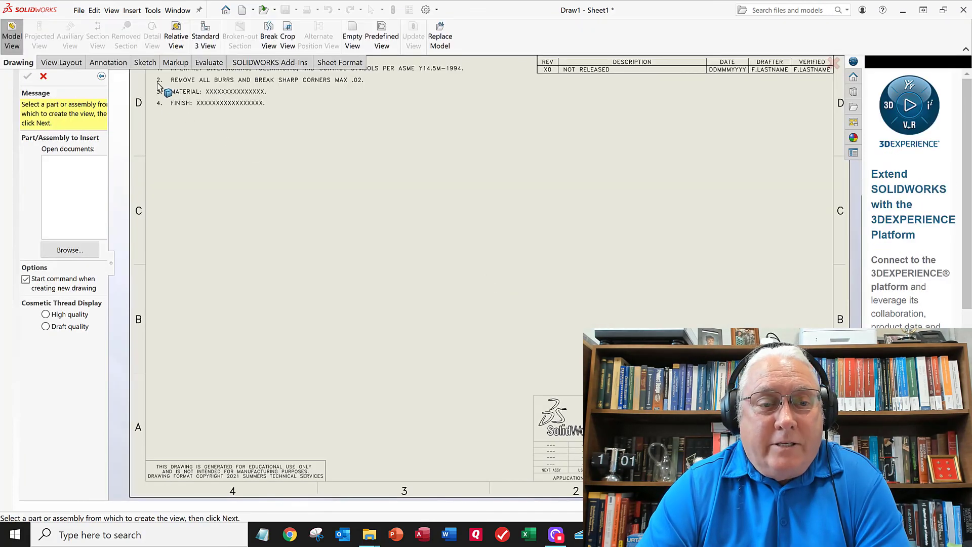
click(43, 112)
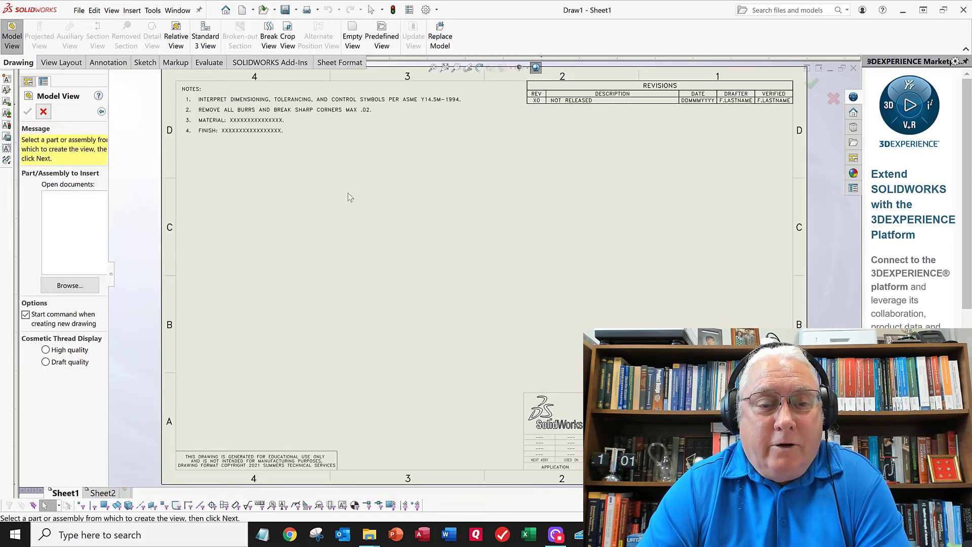